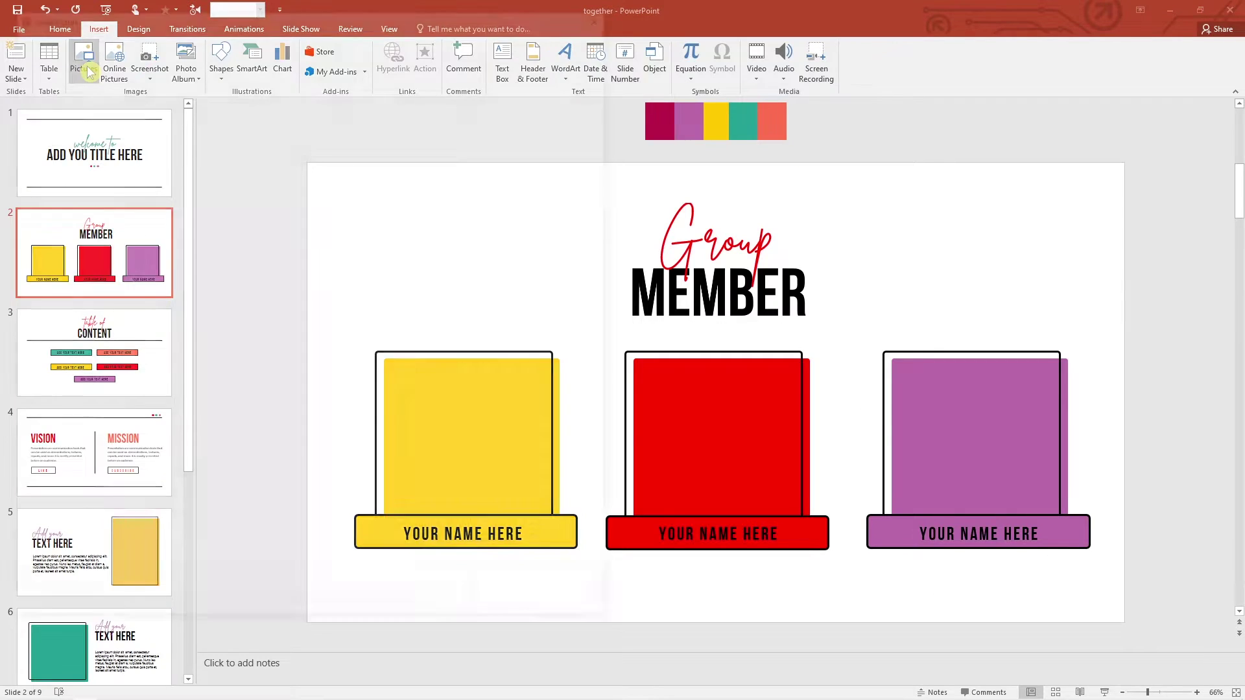
Insert the auston-mtabane photo of the man in the cap onto the Group Member slide
left_click(88, 55)
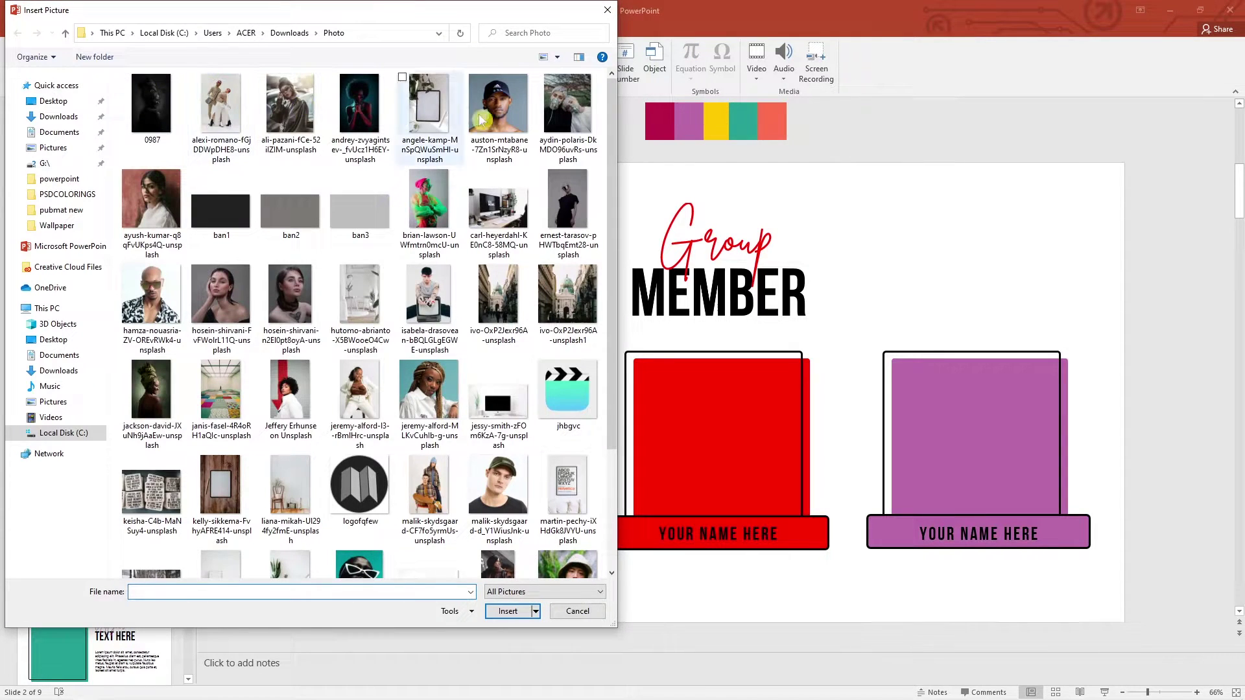
left_click(512, 115)
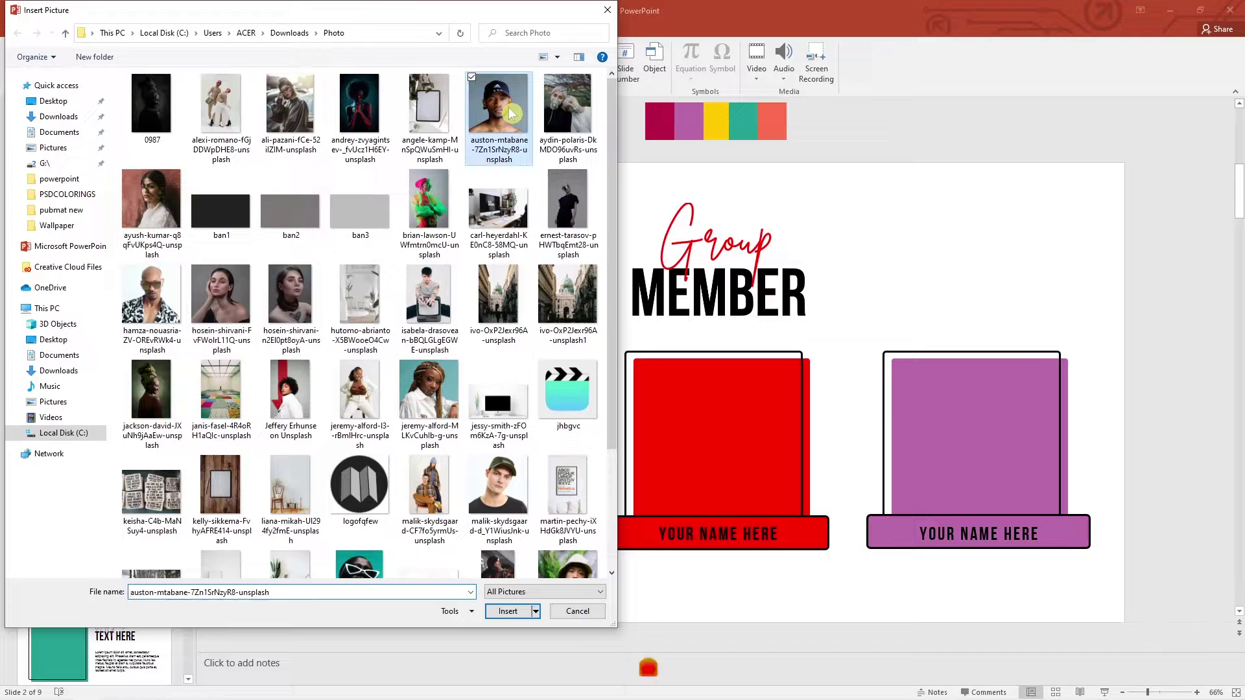
left_click(512, 613)
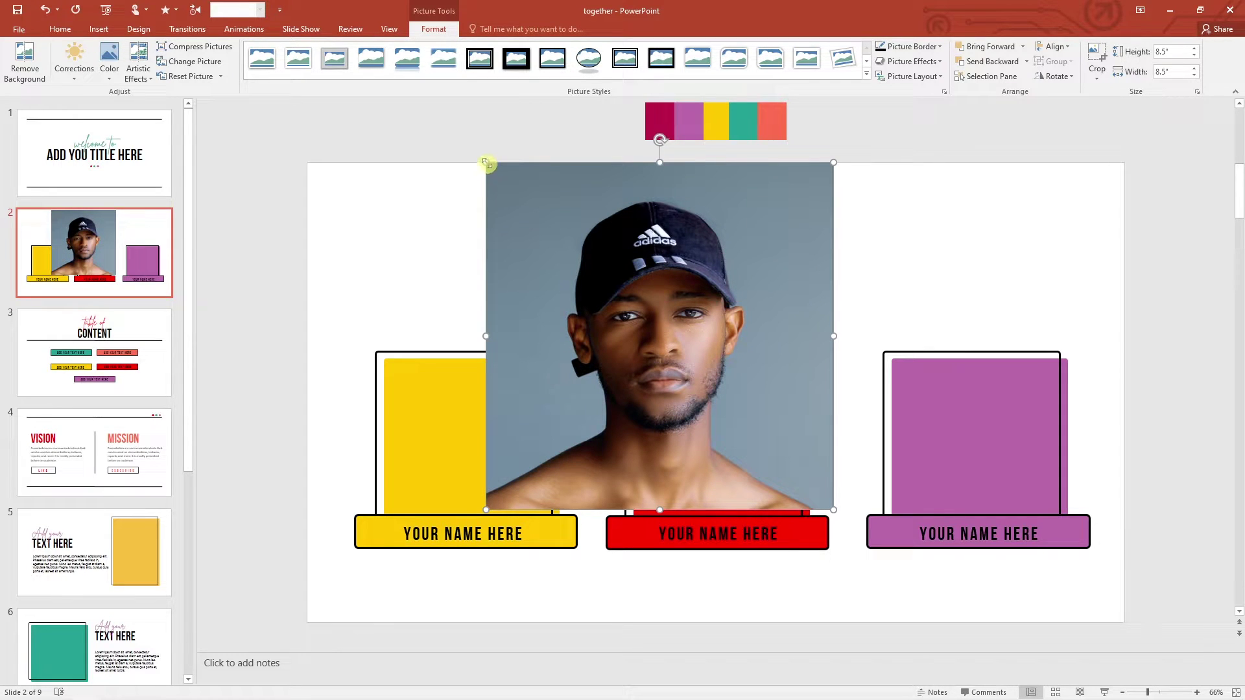
Shrink the photo to 3.54" and center it inside the yellow frame
left_click_drag(494, 176, 689, 415)
left_click_drag(762, 447, 478, 445)
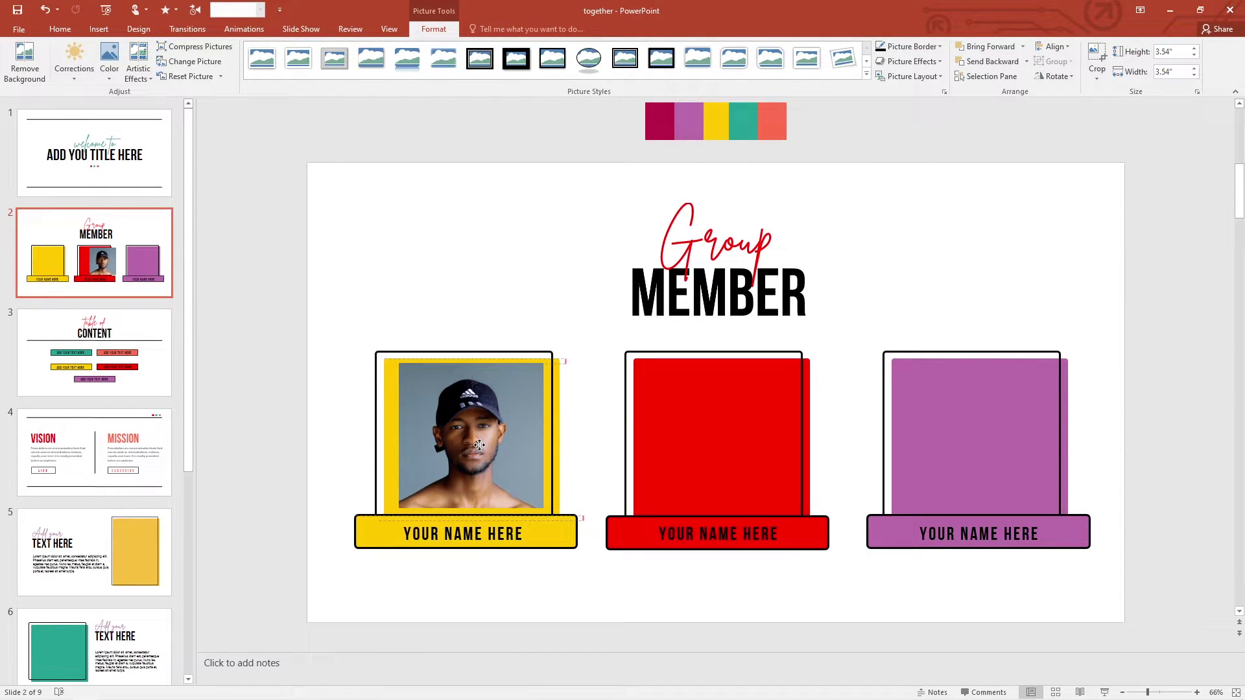
left_click_drag(478, 445, 472, 445)
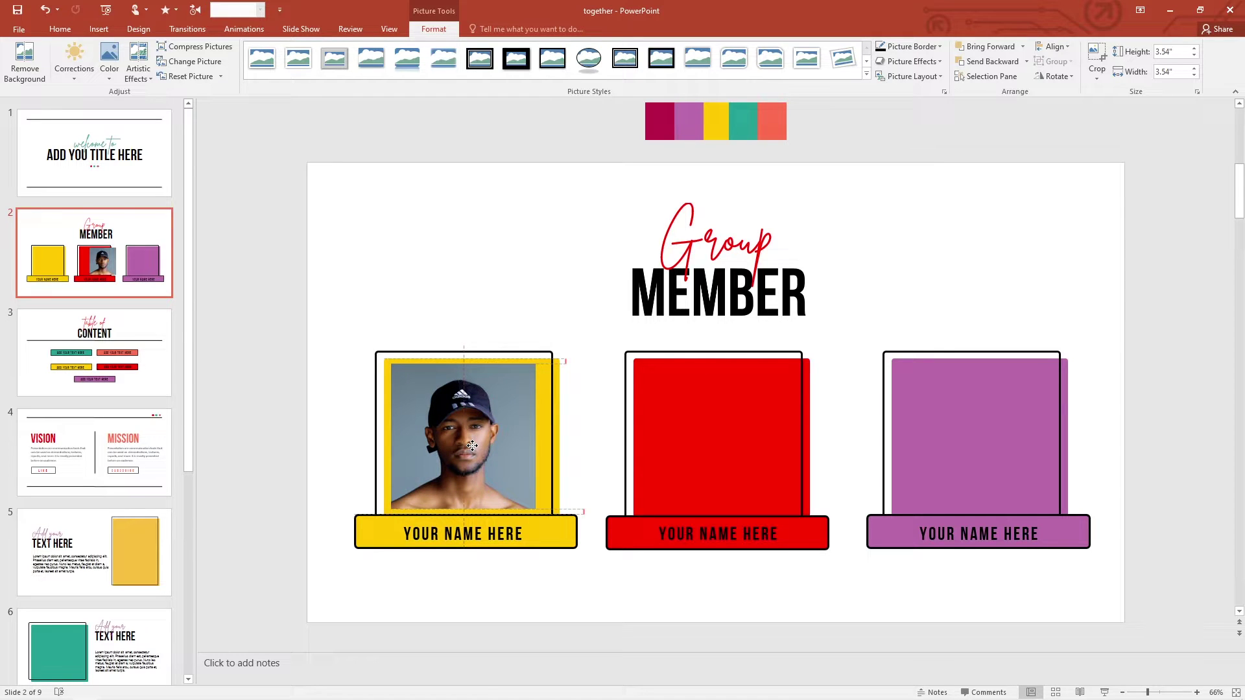
left_click_drag(472, 445, 472, 445)
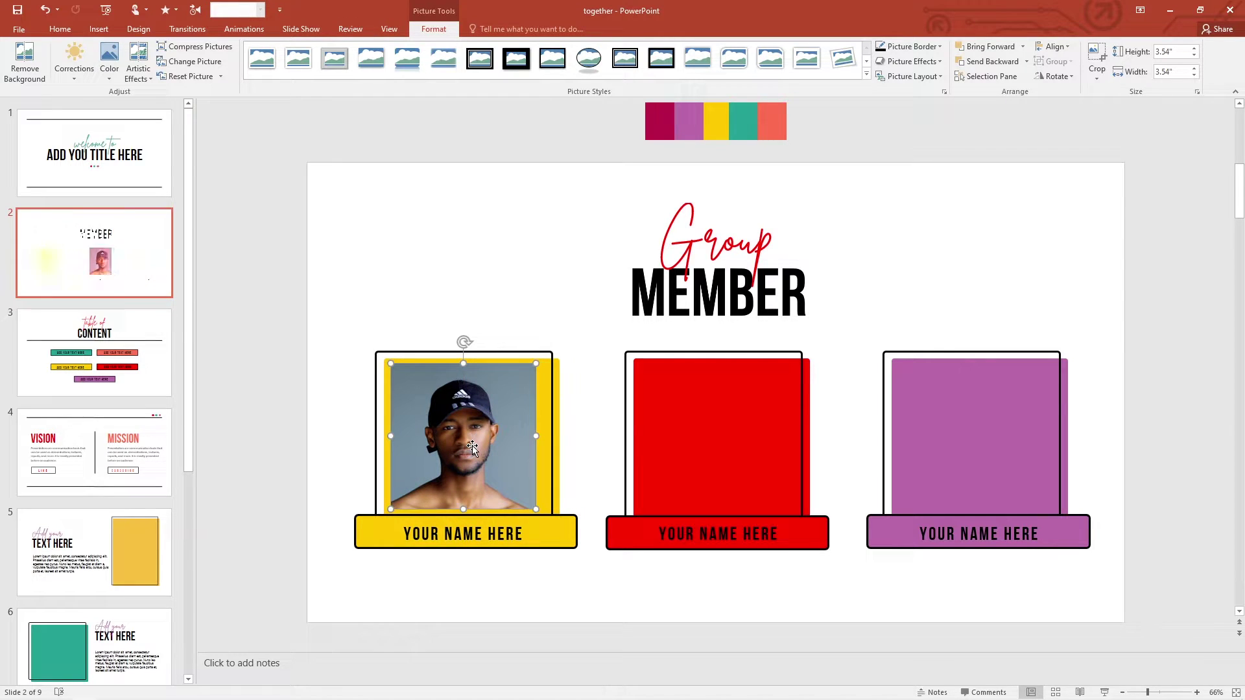
left_click(469, 255)
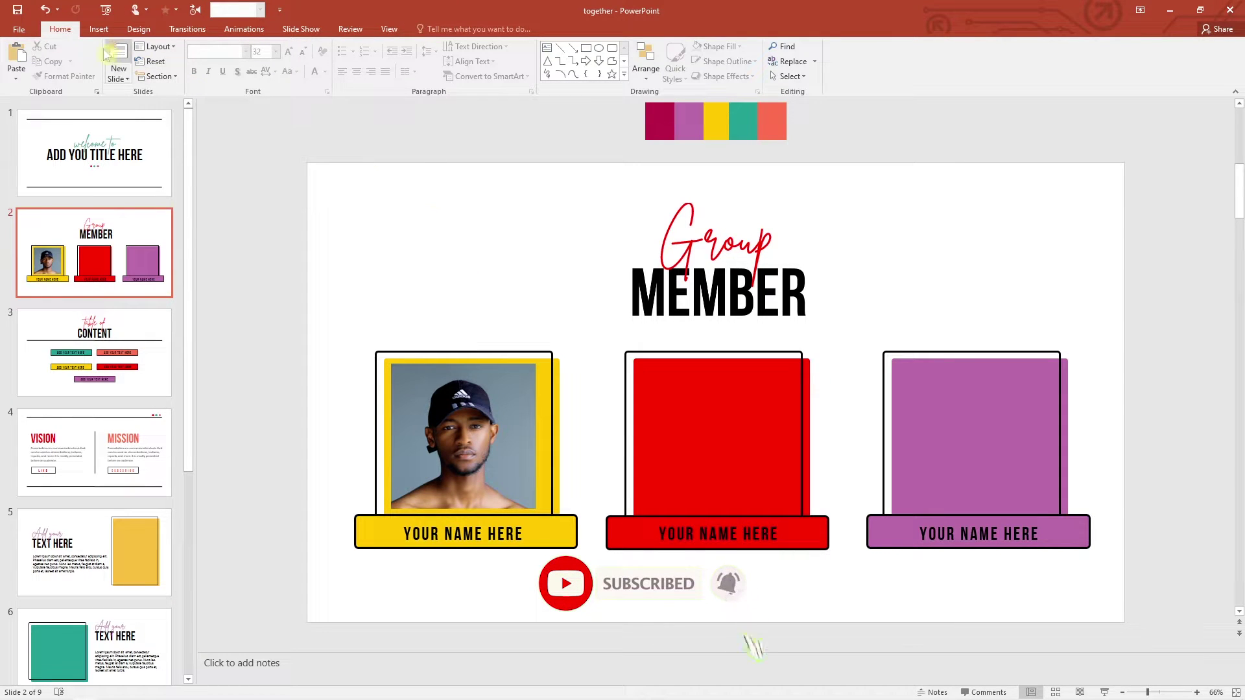
Insert the hosein-shirvani portrait of the woman onto the slide
left_click(98, 29)
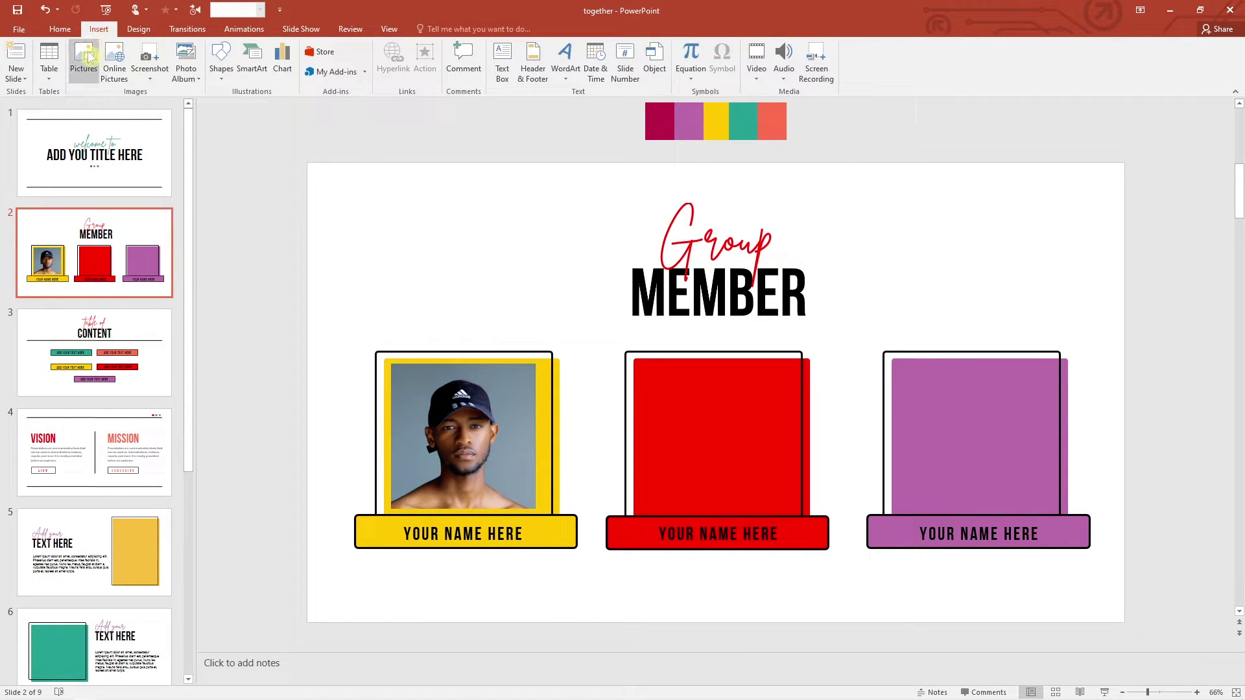
left_click(84, 60)
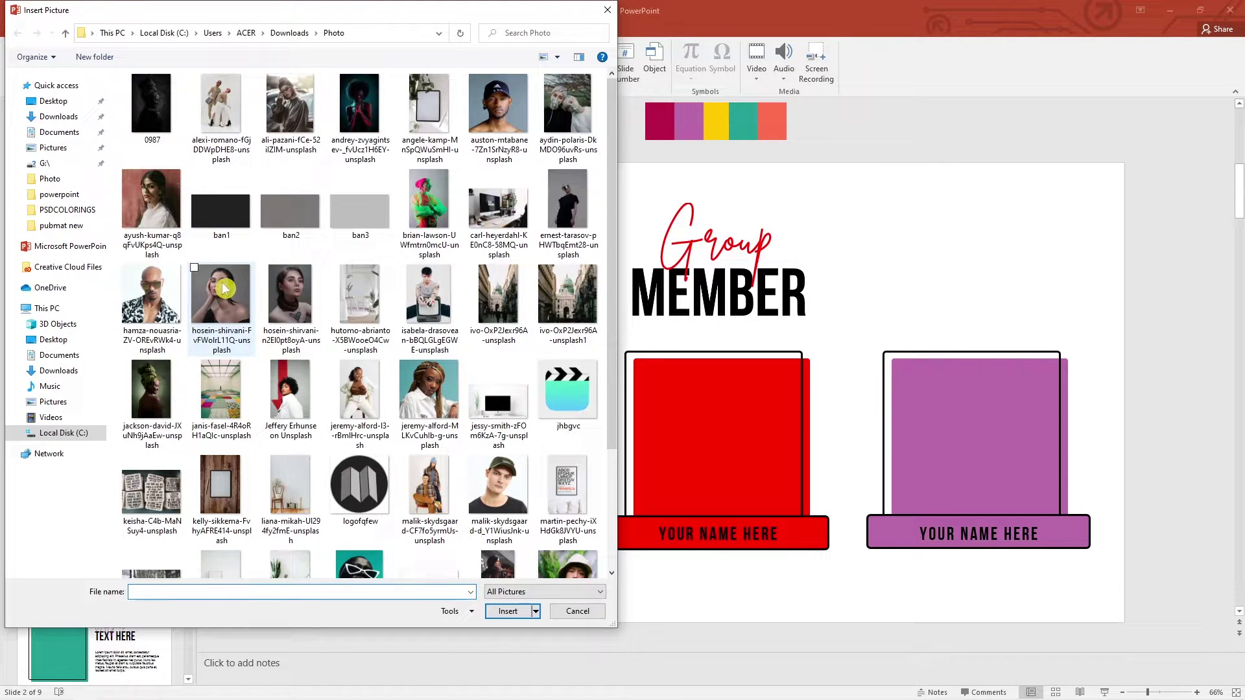
left_click(221, 294)
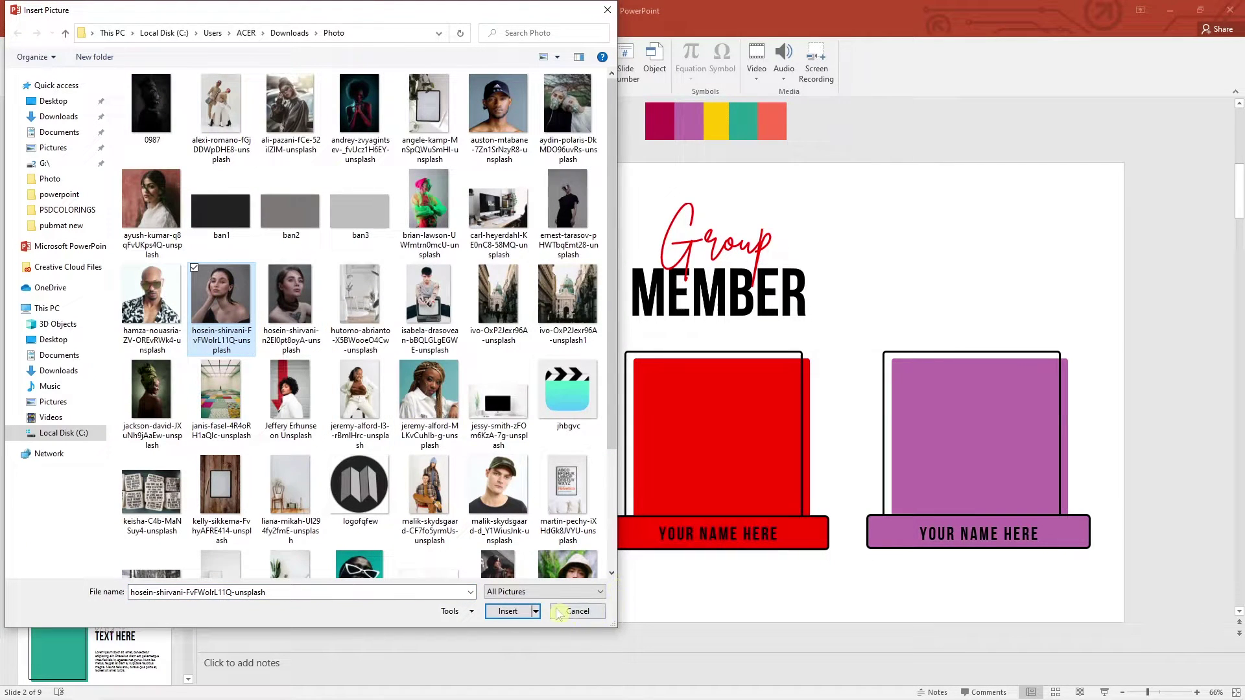
left_click(510, 612)
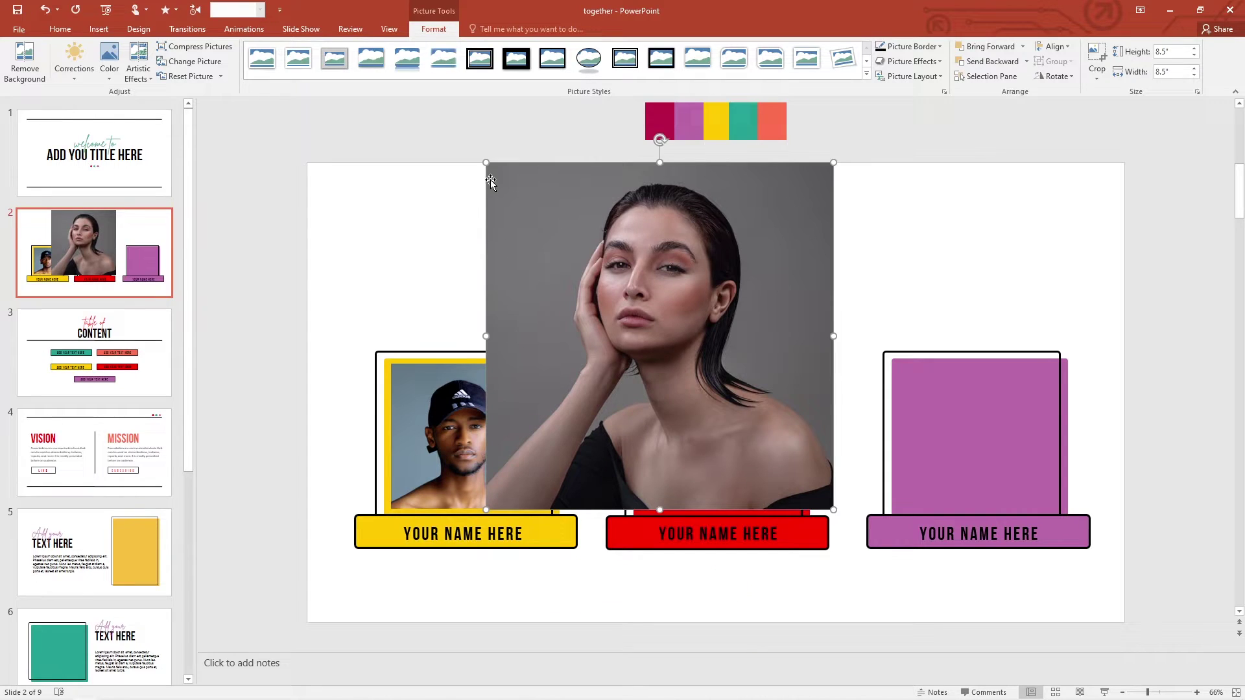
Resize the woman's photo to 3.54" and fit it inside the red frame
mouse_move(486, 166)
left_mouse_down()
mouse_move(703, 450)
mouse_move(436, 441)
left_mouse_up()
key("Left")
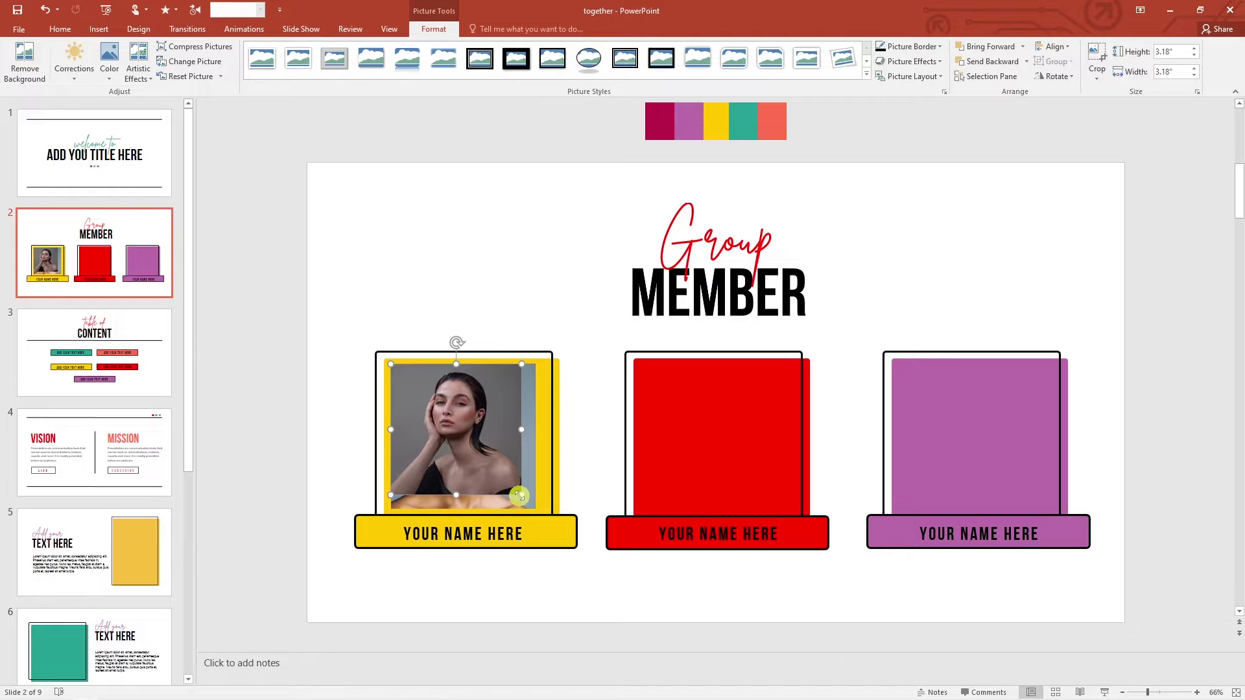
left_click_drag(518, 496, 548, 521)
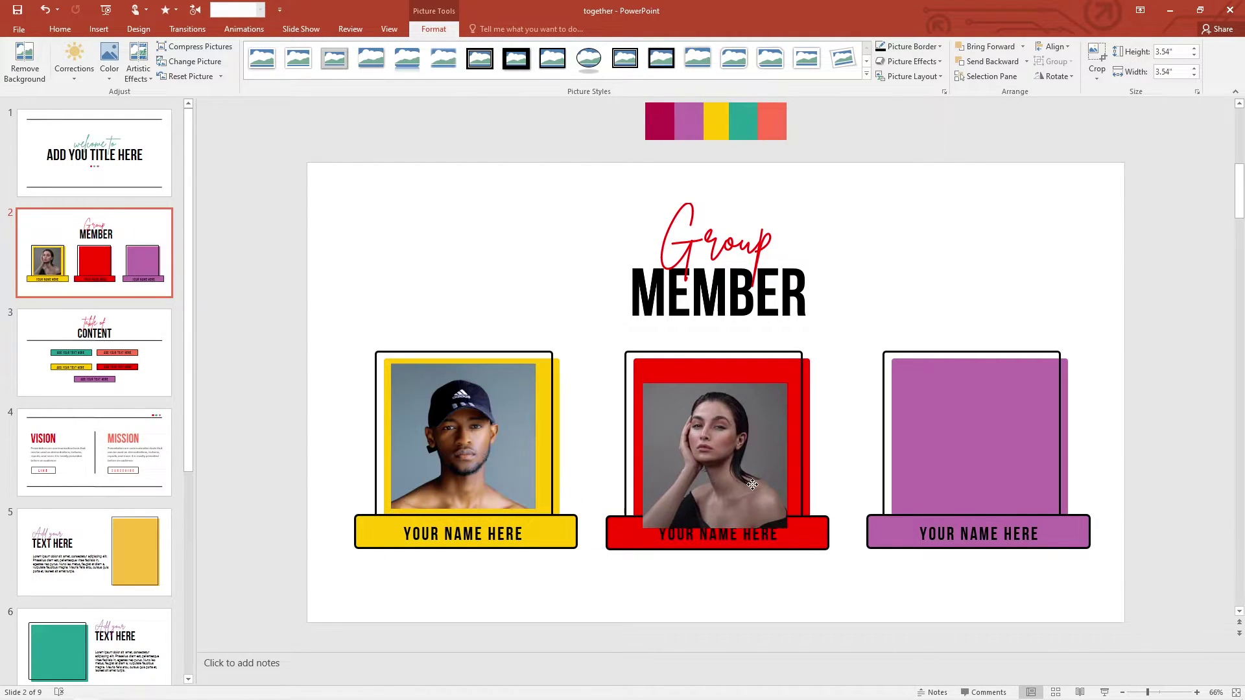
mouse_move(484, 465)
left_mouse_down()
mouse_move(759, 478)
mouse_move(735, 466)
left_mouse_up()
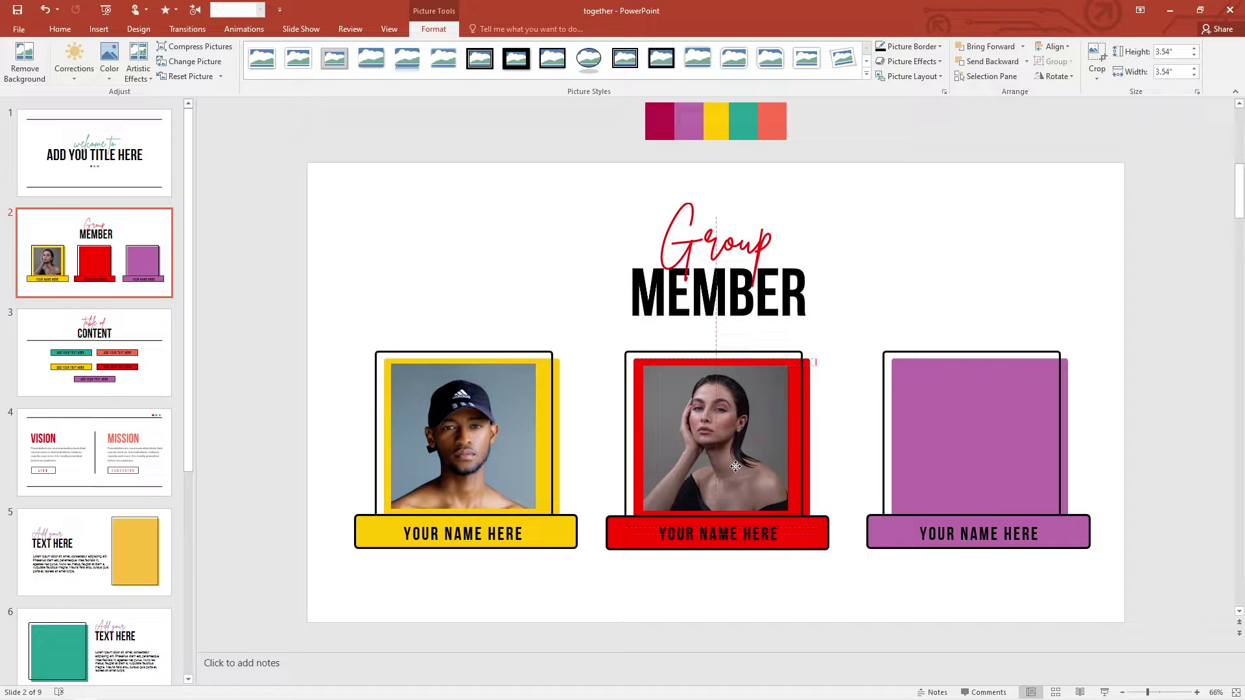
left_click_drag(735, 466, 735, 465)
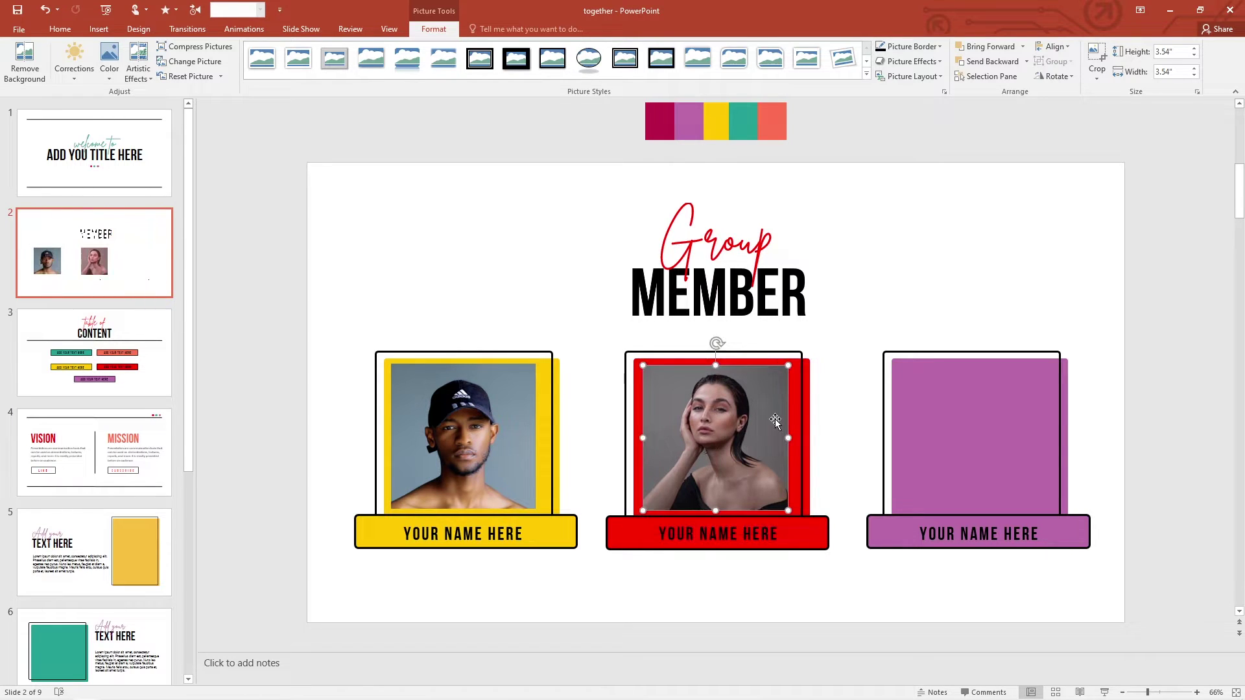
left_click(862, 308)
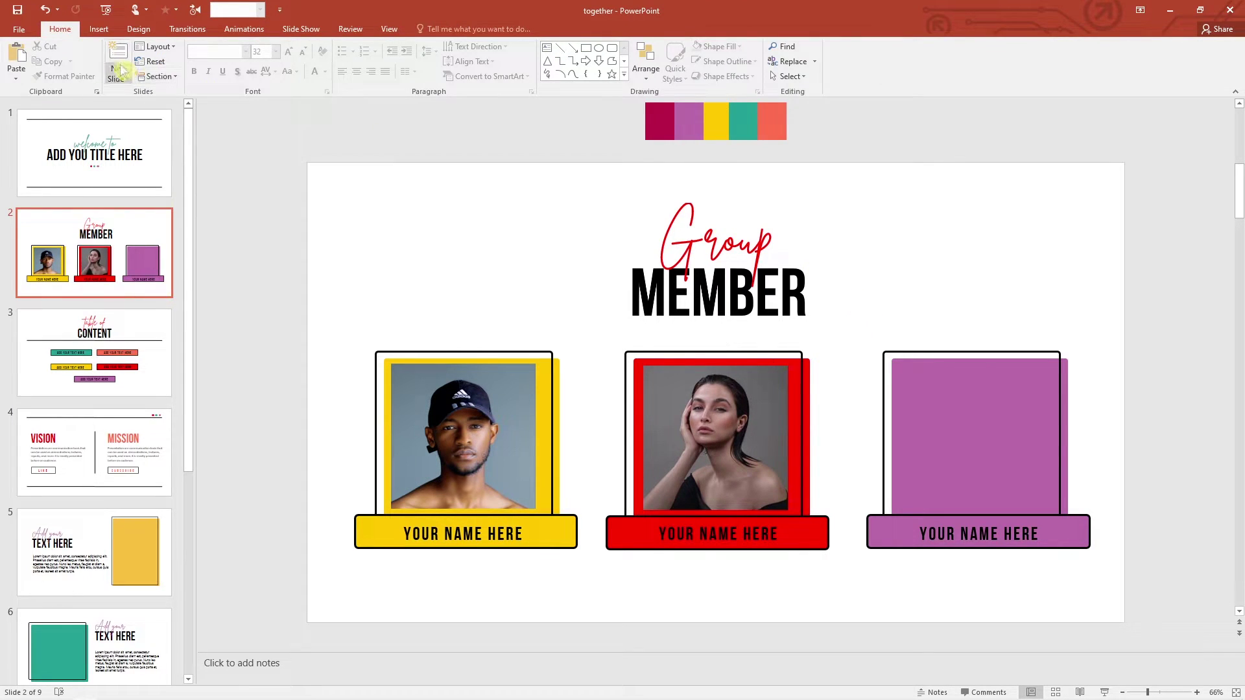
Insert the third member's photo onto the Group Member slide
left_click(99, 30)
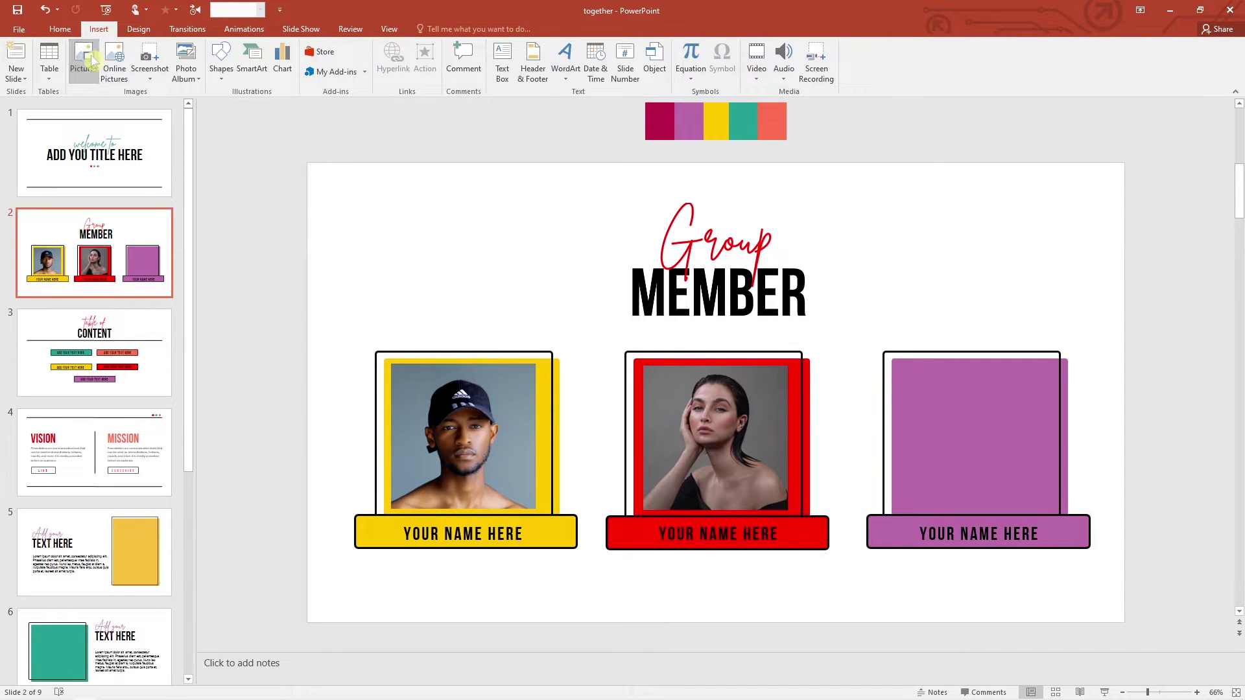
left_click(91, 59)
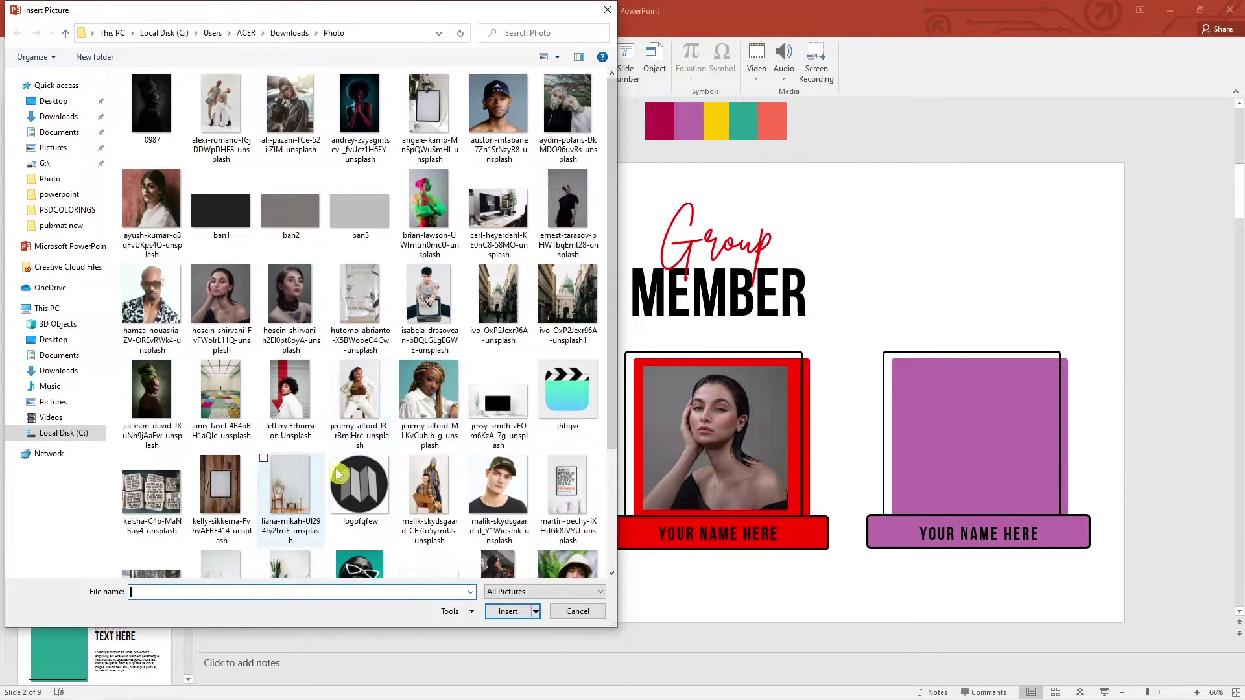
left_click(481, 499)
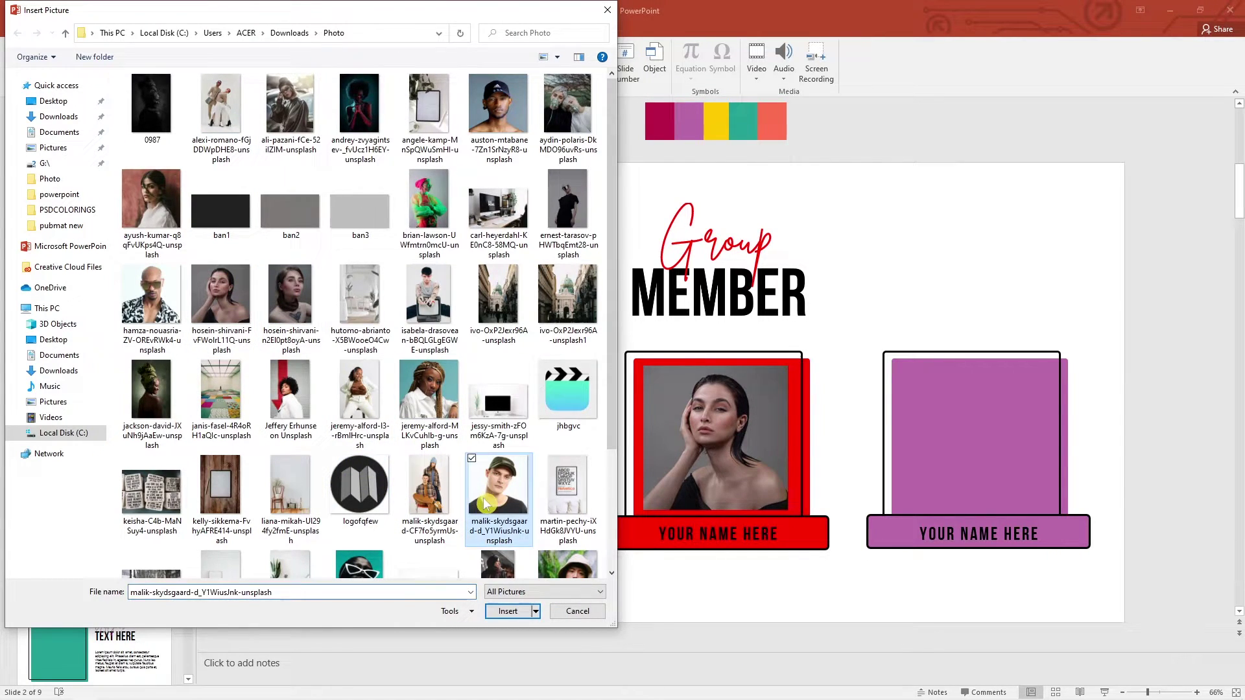
left_click(163, 314)
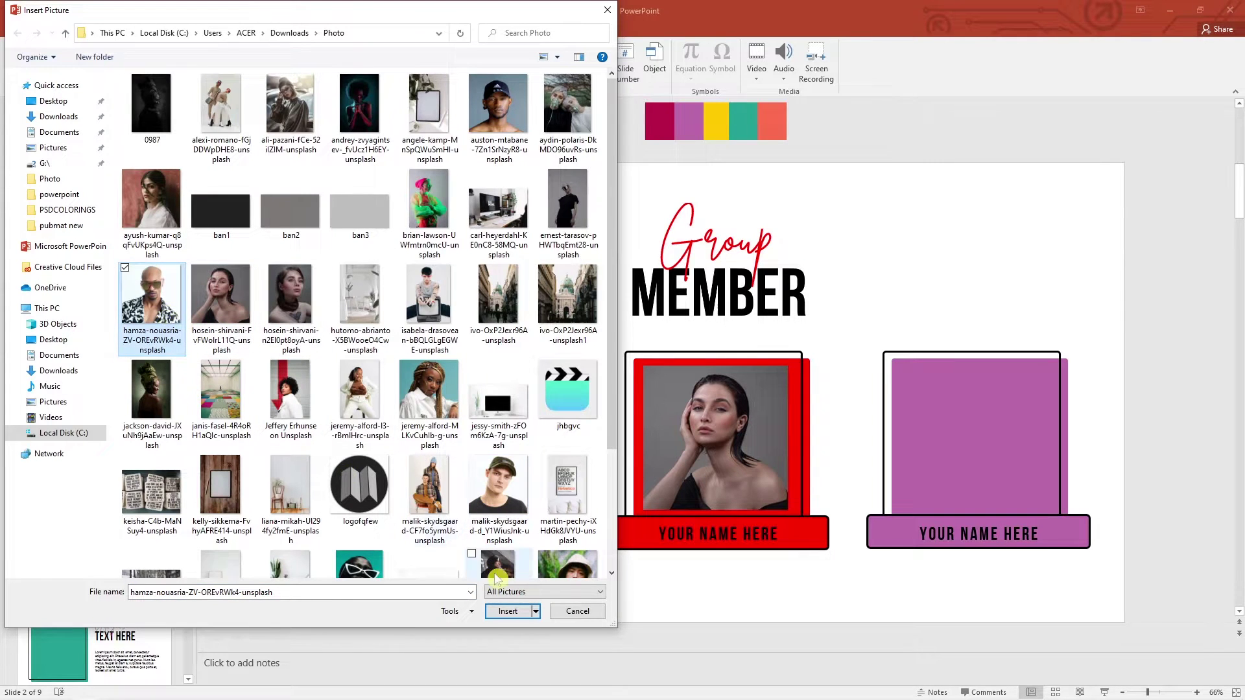
left_click(509, 611)
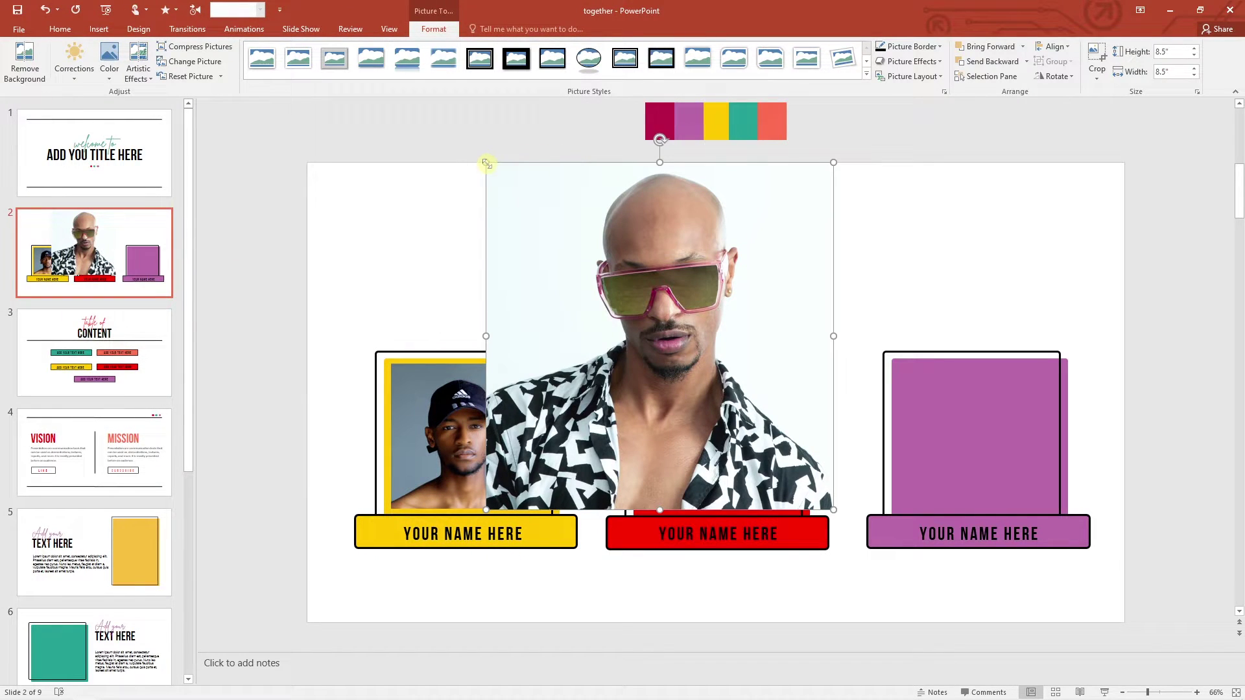
Resize the third member's photo and fit it inside the purple frame
left_click_drag(485, 162, 716, 392)
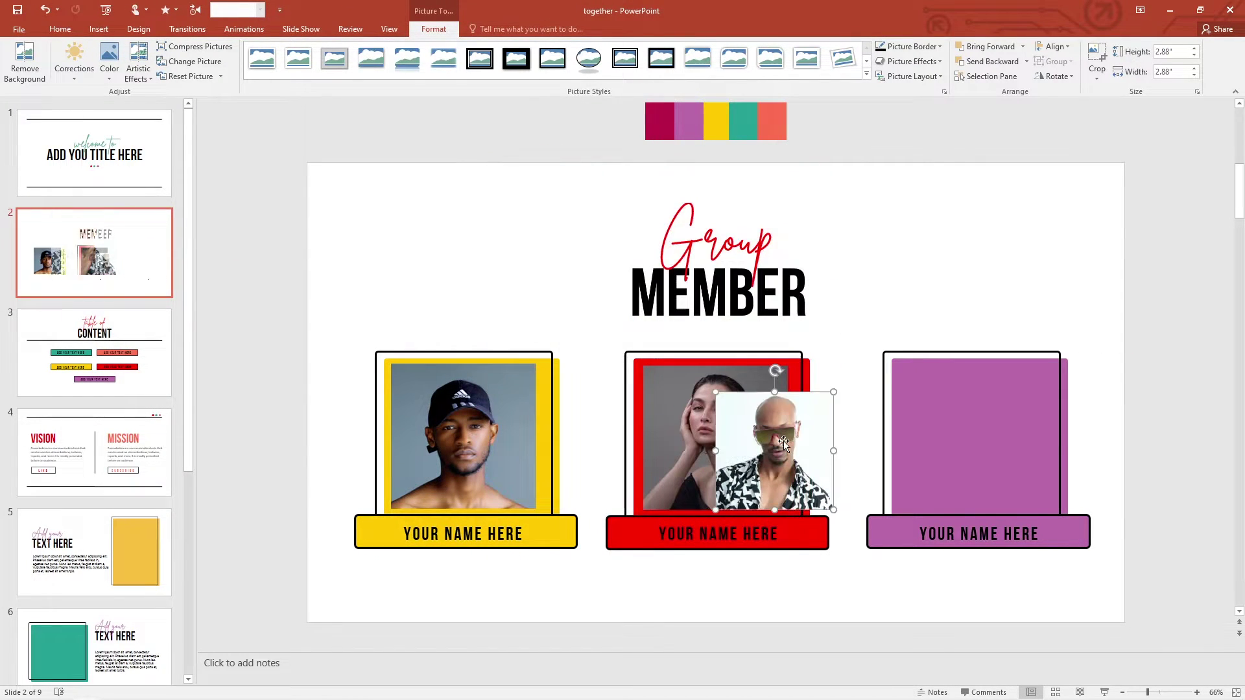
left_click_drag(779, 437, 709, 415)
left_click_drag(757, 481, 781, 511)
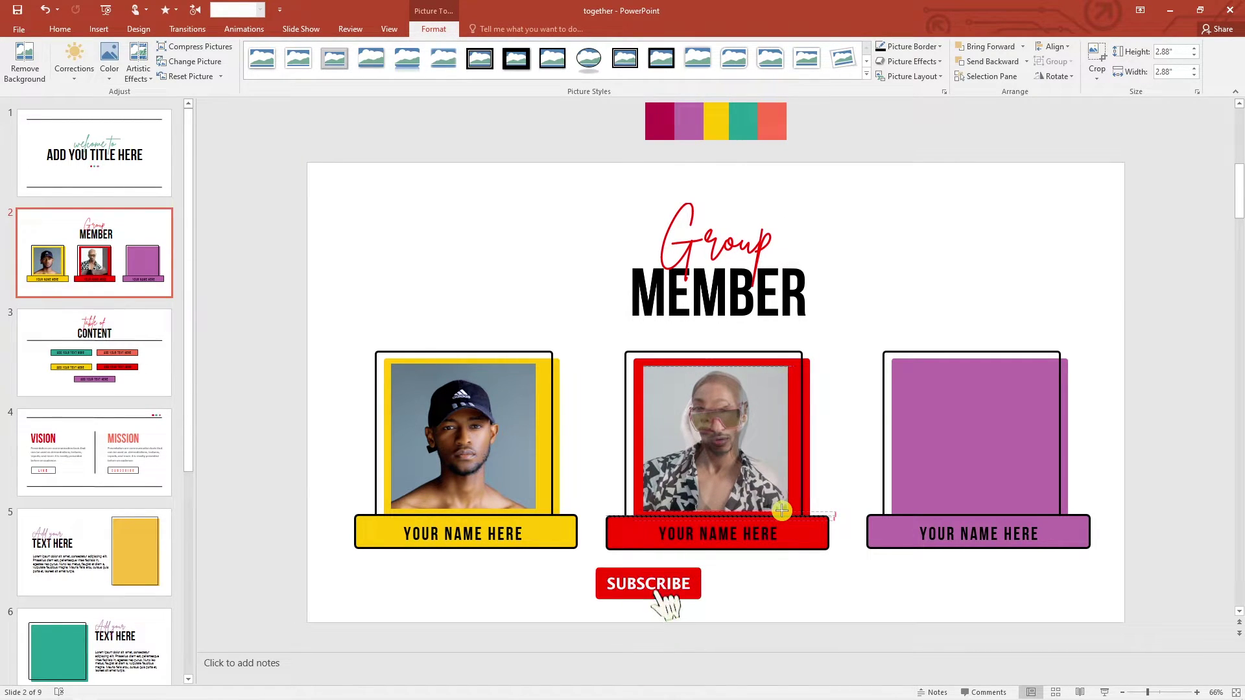
left_click_drag(781, 511, 781, 509)
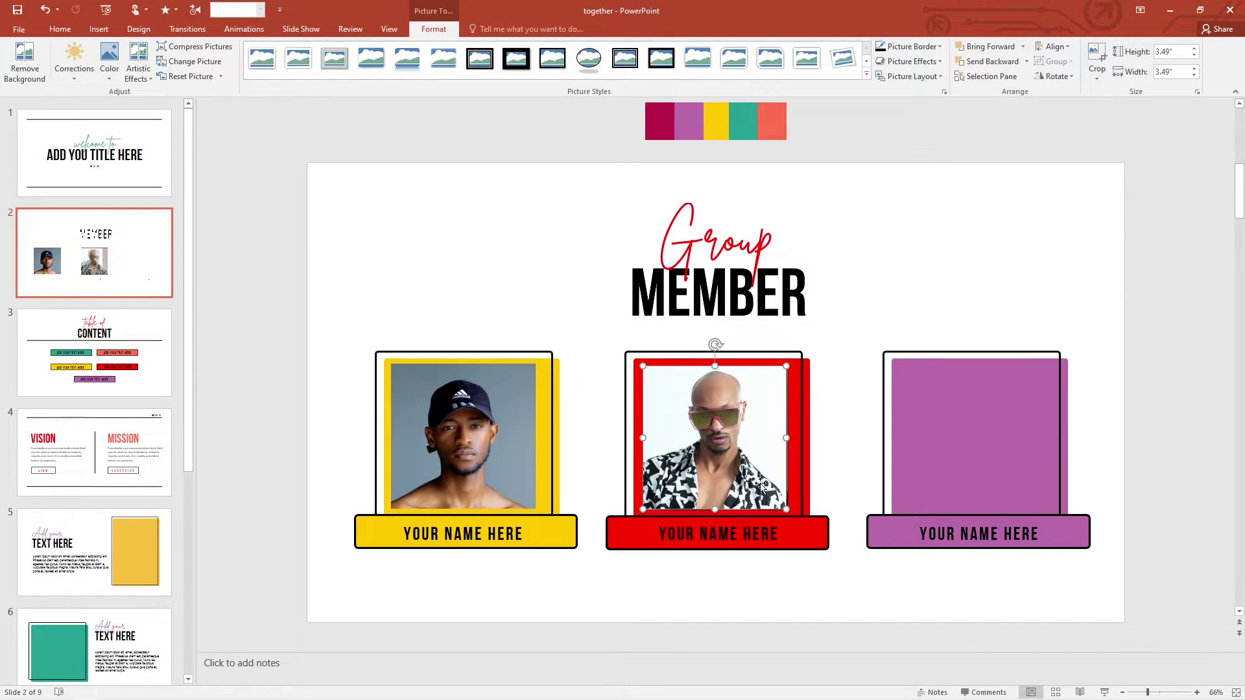
left_click_drag(737, 469, 993, 464)
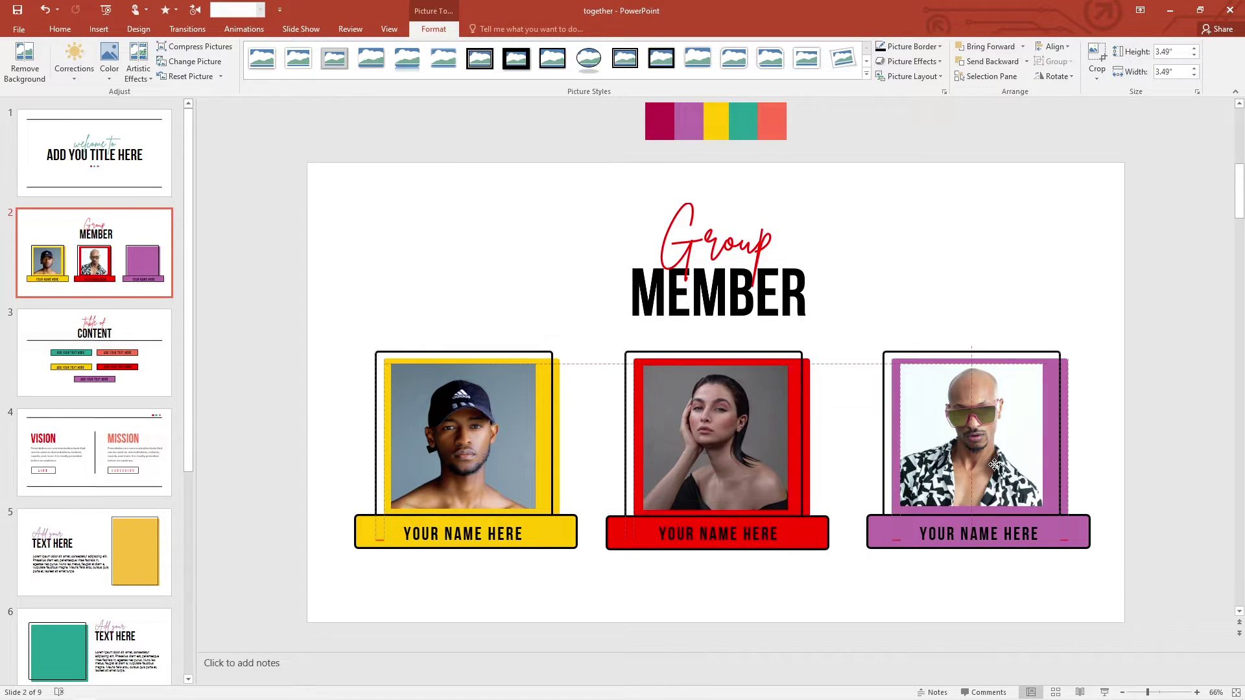
left_click_drag(994, 464, 994, 468)
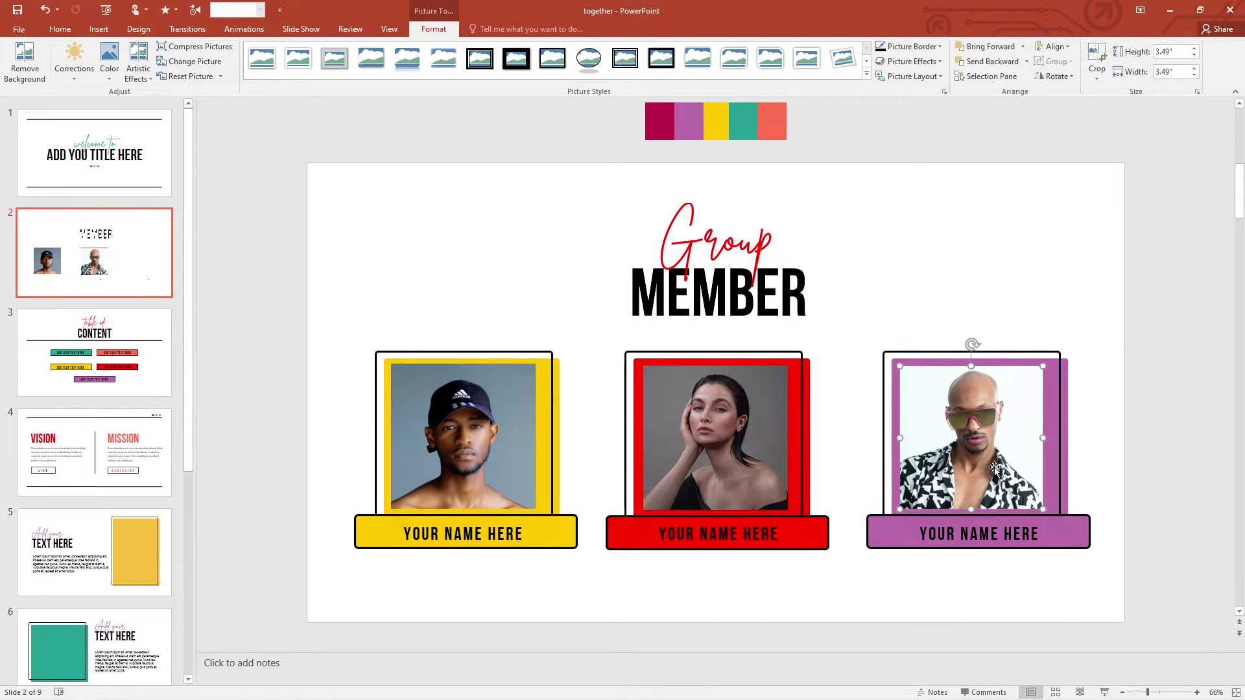
left_click(1083, 311)
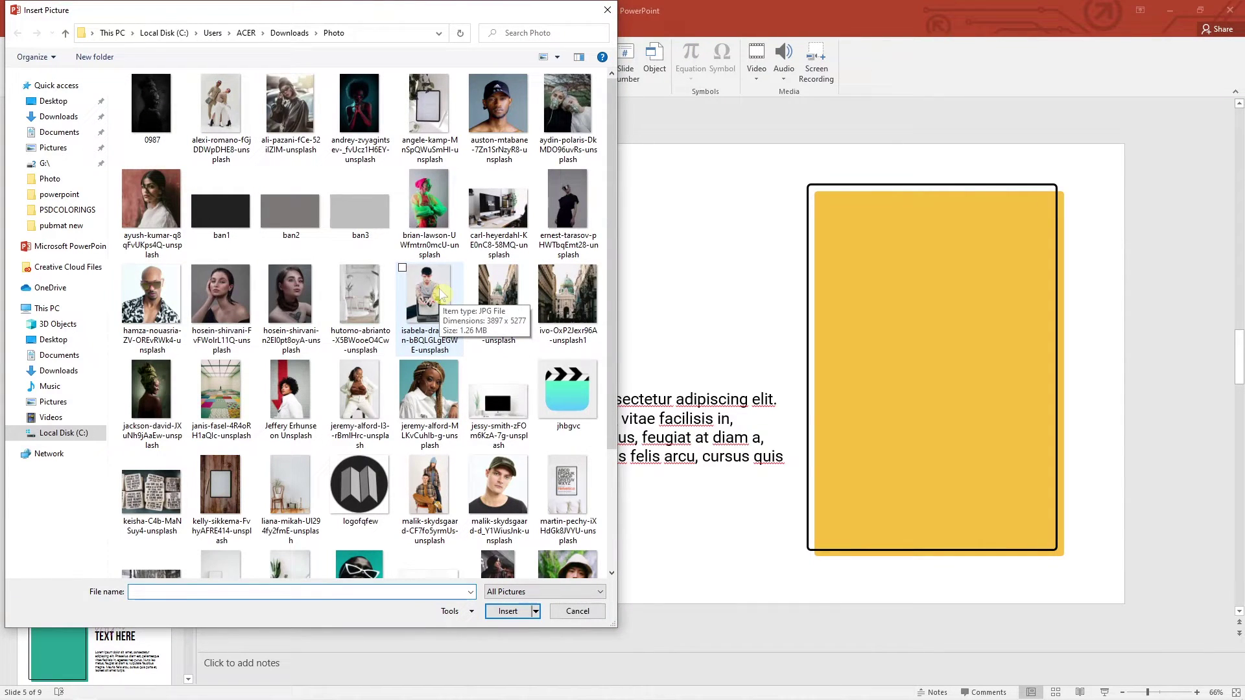
Insert the photo of two people in plaid shirts onto slide 5
left_click(439, 295)
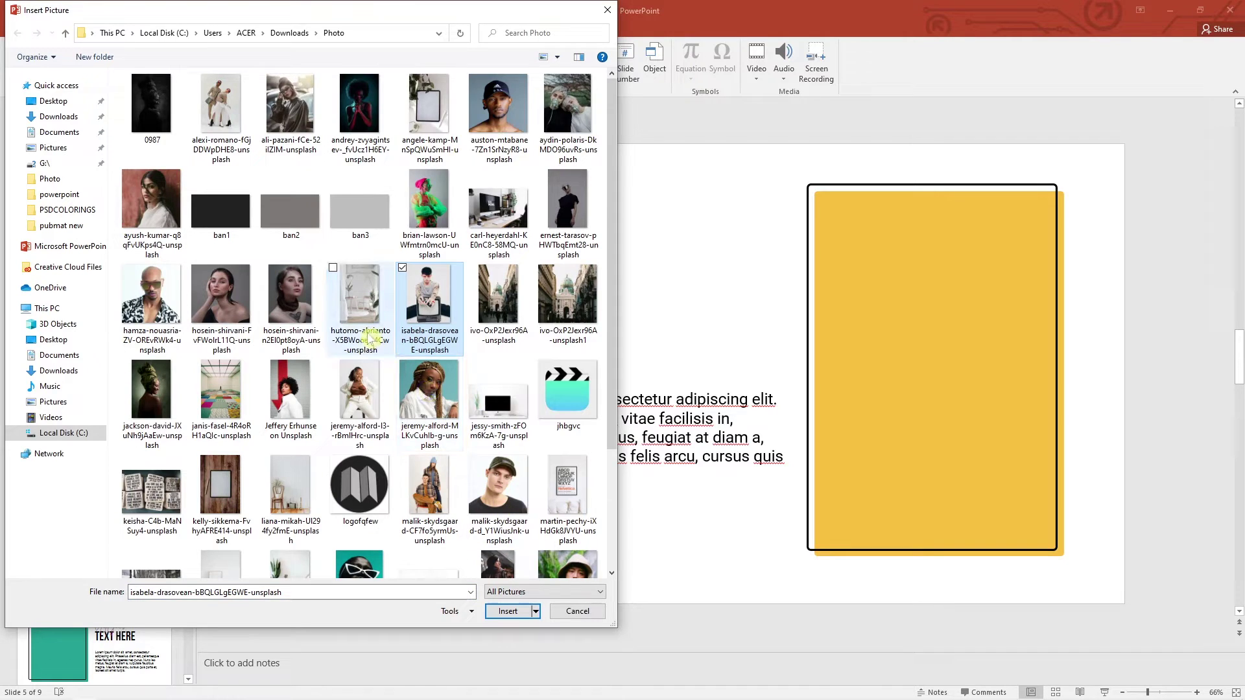
scroll(369, 337, "down", 3)
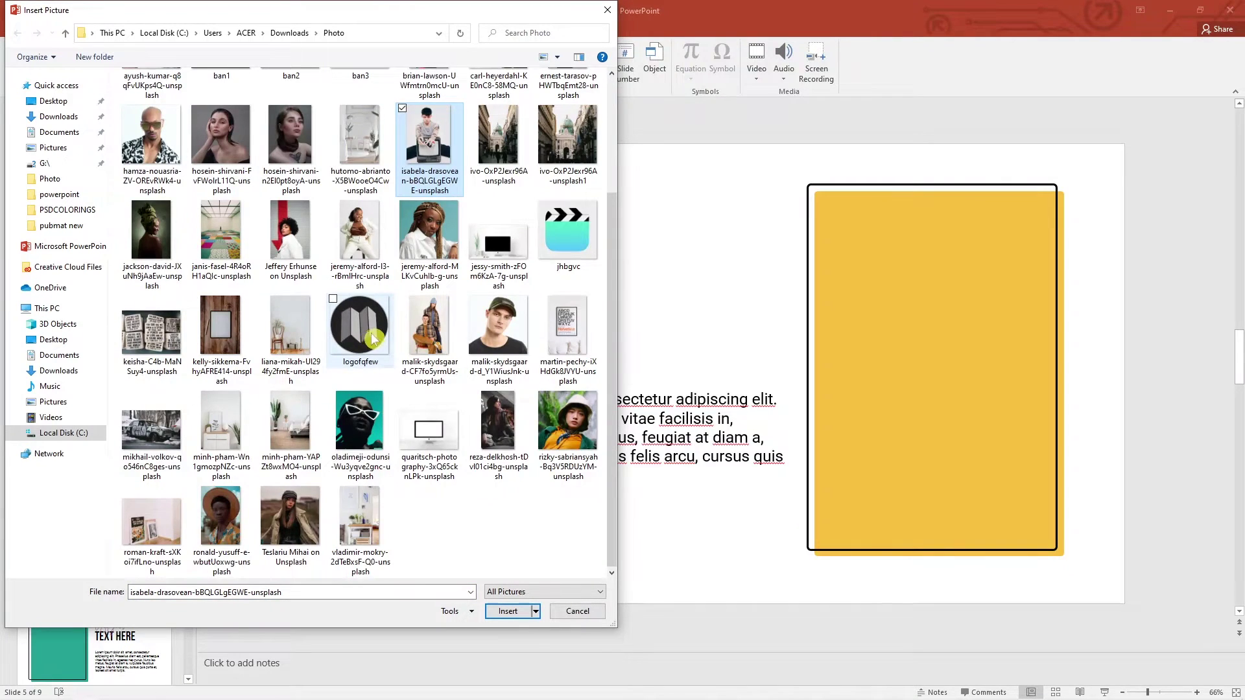
scroll(373, 337, "up", 3)
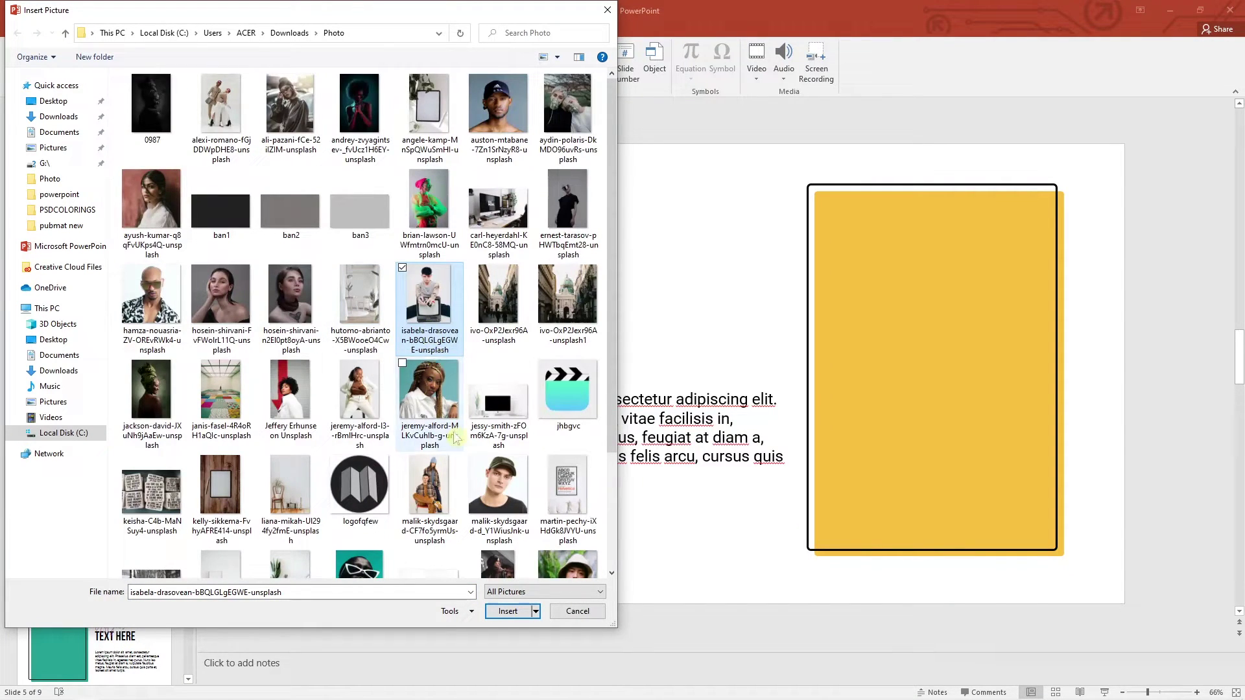
left_click(454, 509)
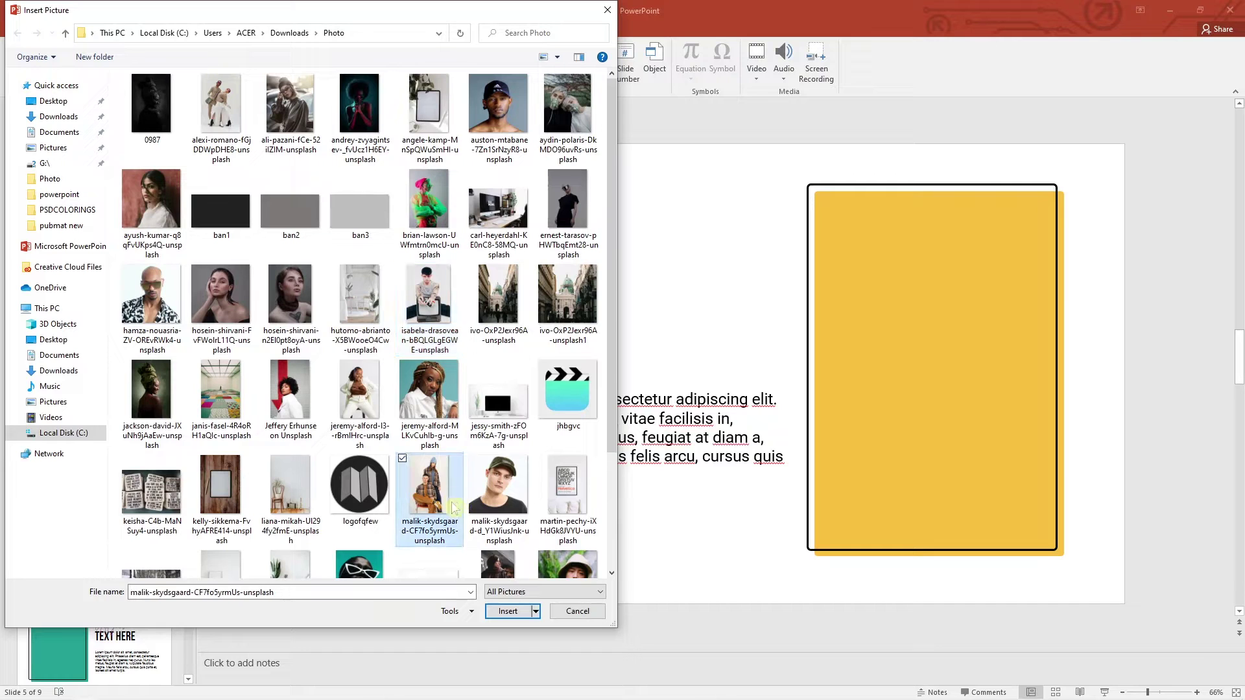
left_click(508, 611)
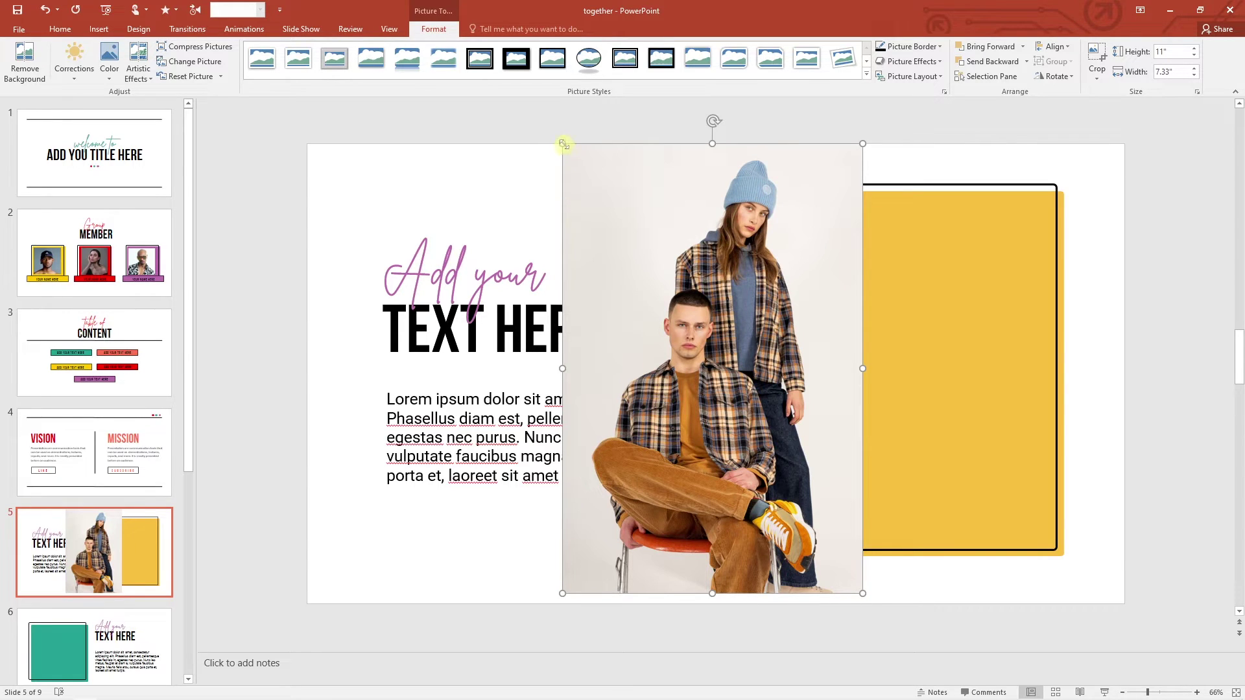
Resize the two-person photo to 8.33" by 5.56" and fit it inside the yellow frame
left_click_drag(562, 143, 652, 277)
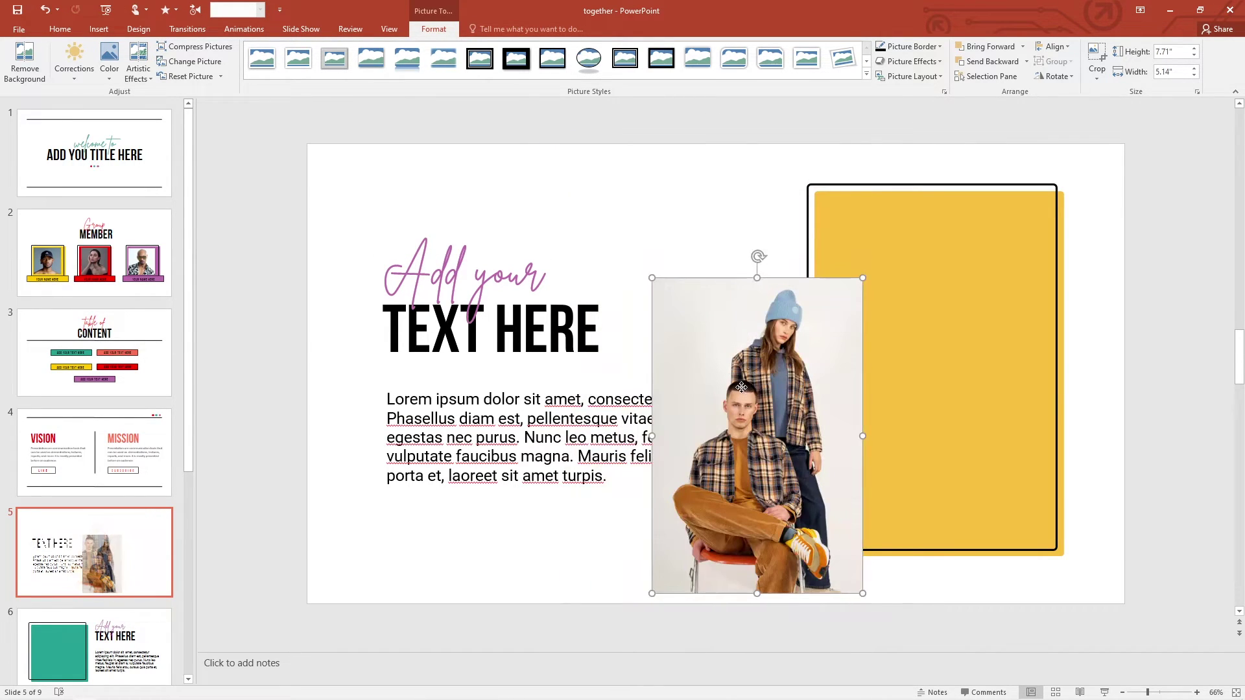
left_click_drag(741, 387, 913, 312)
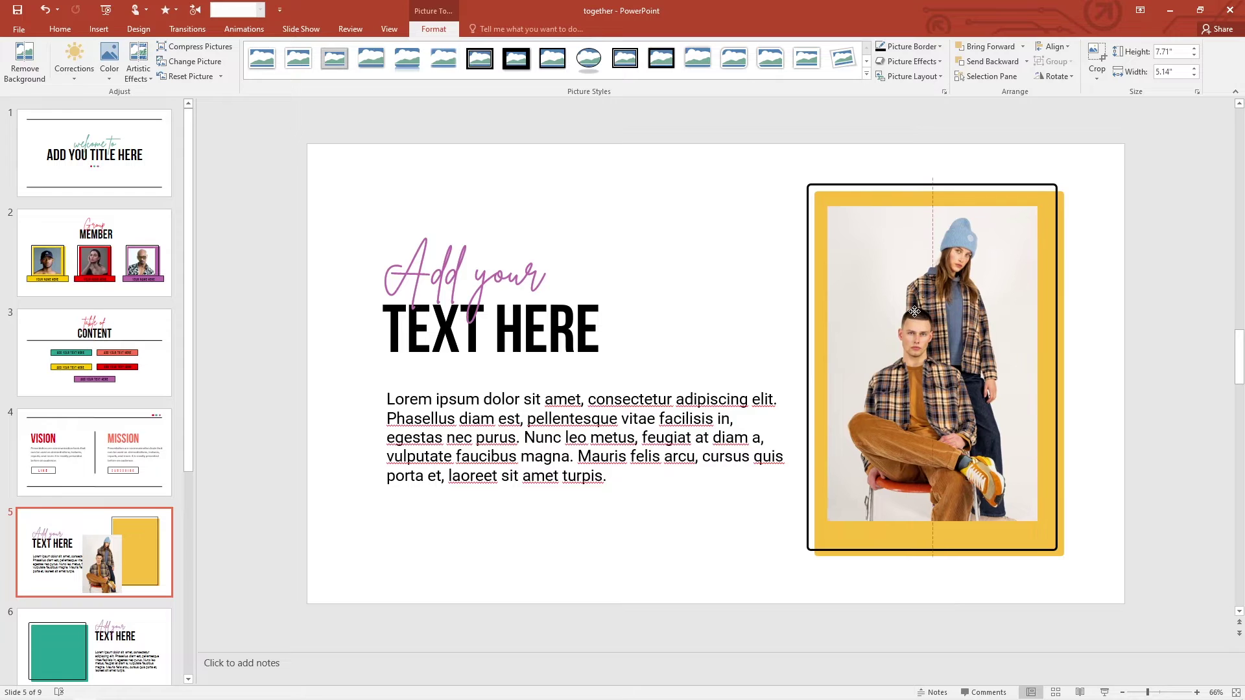
left_click_drag(914, 312, 908, 309)
left_click_drag(1030, 515, 1050, 544)
left_click_drag(975, 488, 976, 491)
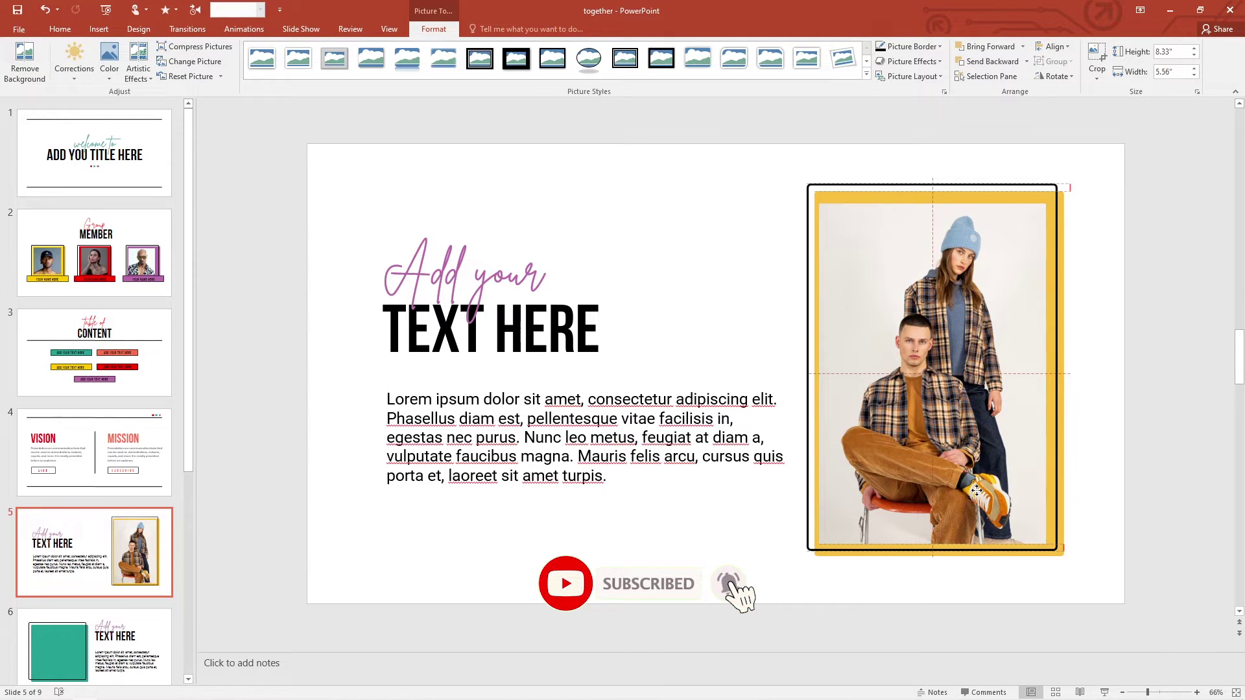
left_click(1142, 389)
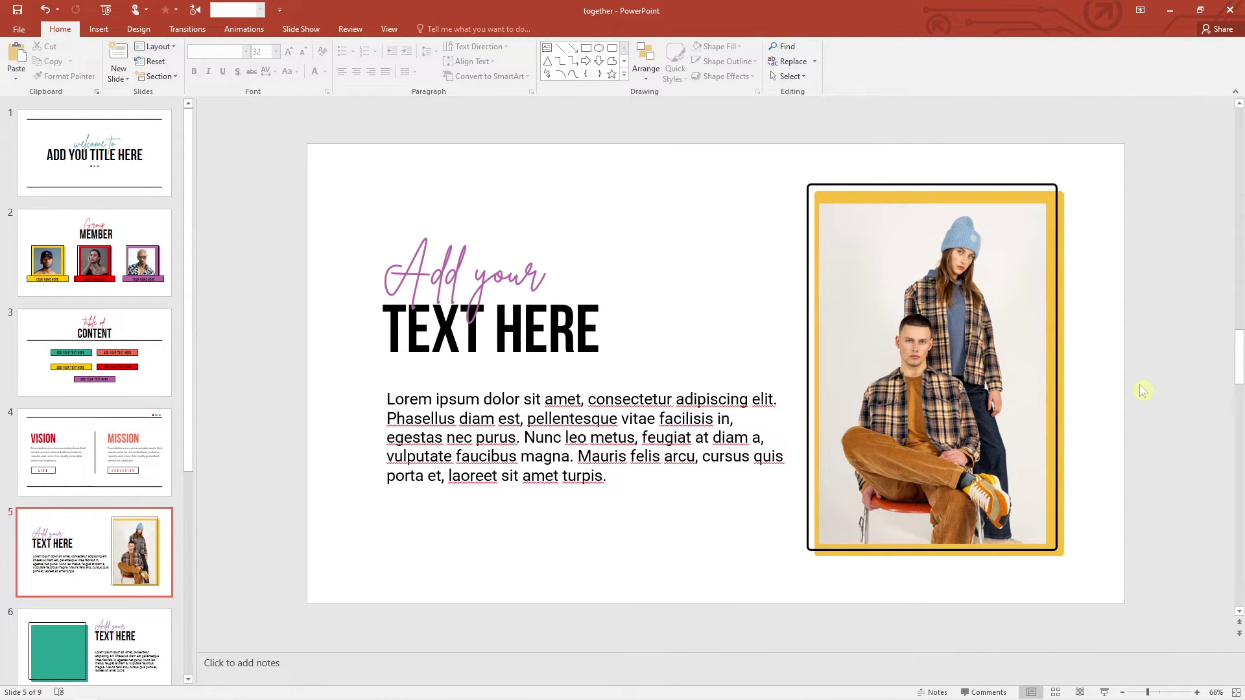
On slide 6, insert the photo of the curly-haired woman in a white jacket
scroll(123, 557, "down", 3)
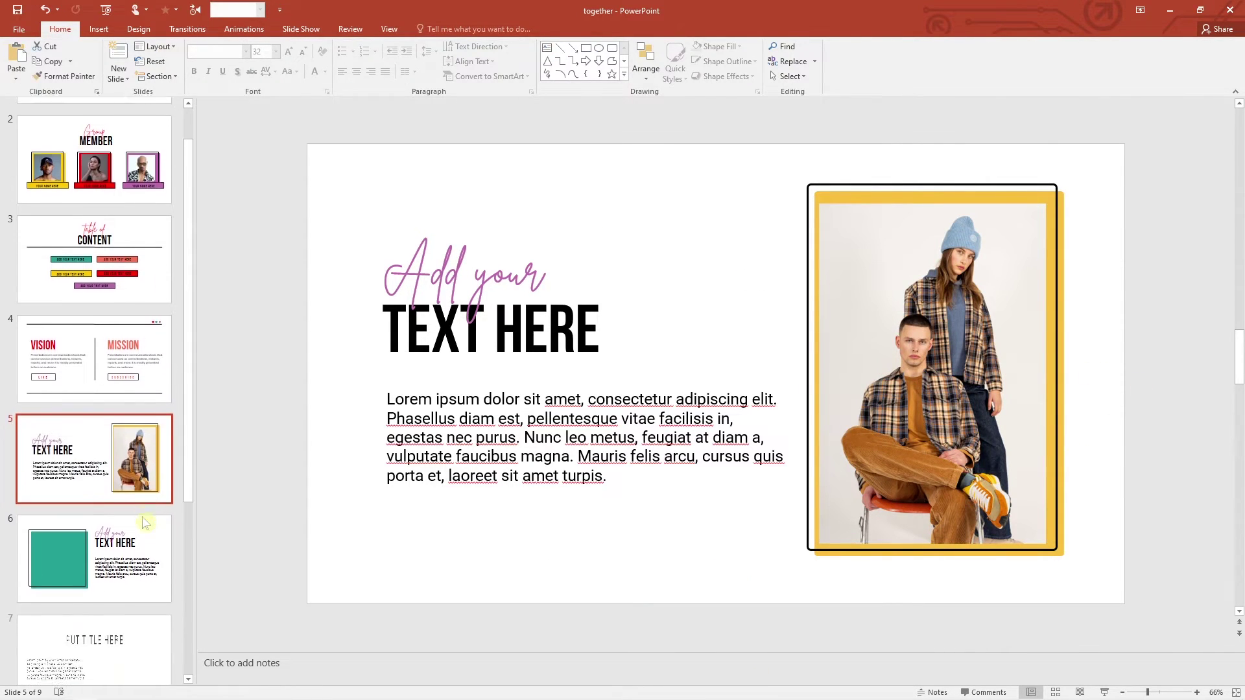
left_click(123, 563)
left_click(99, 28)
left_click(97, 55)
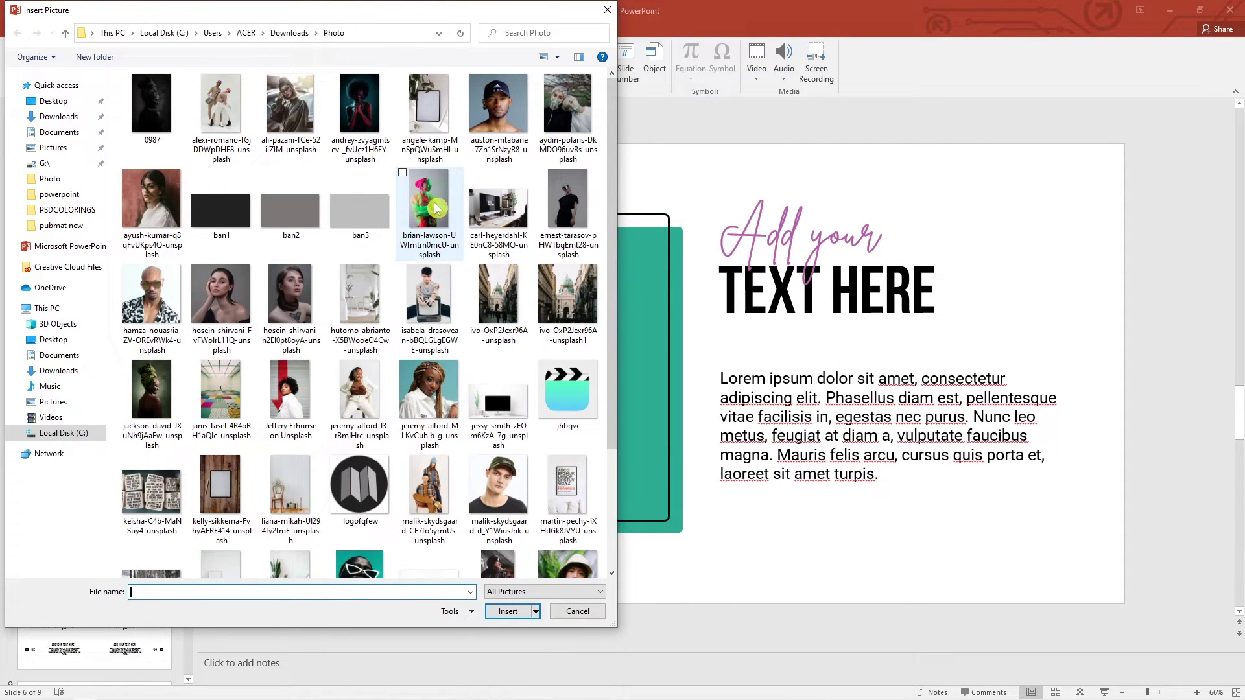
left_click(285, 394)
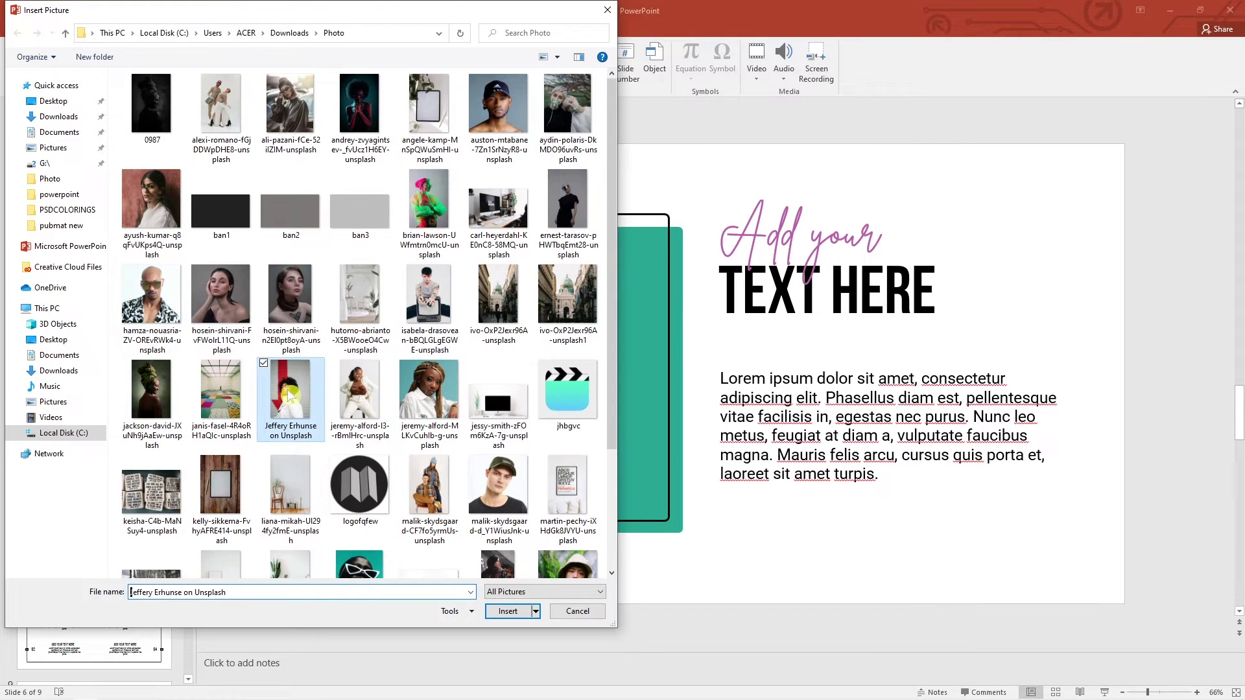
left_click(517, 612)
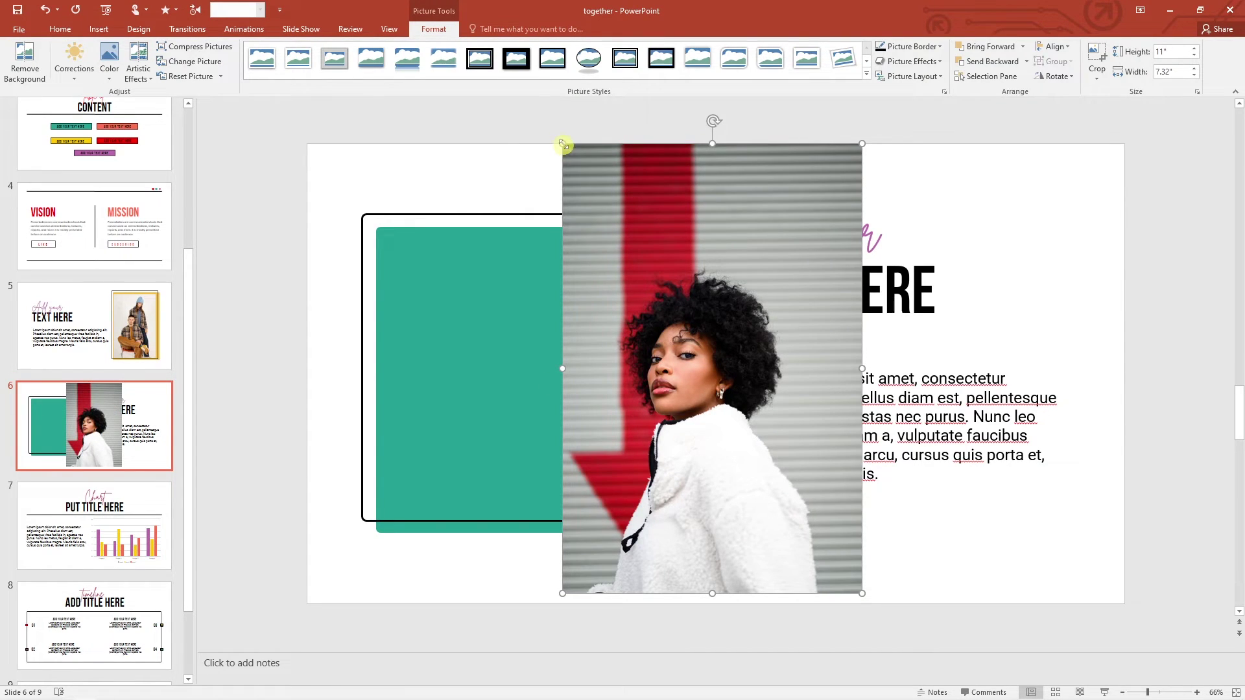
Crop the woman's photo to a 1:1 square, then fit it at 6.72" inside the teal frame
left_click(1102, 73)
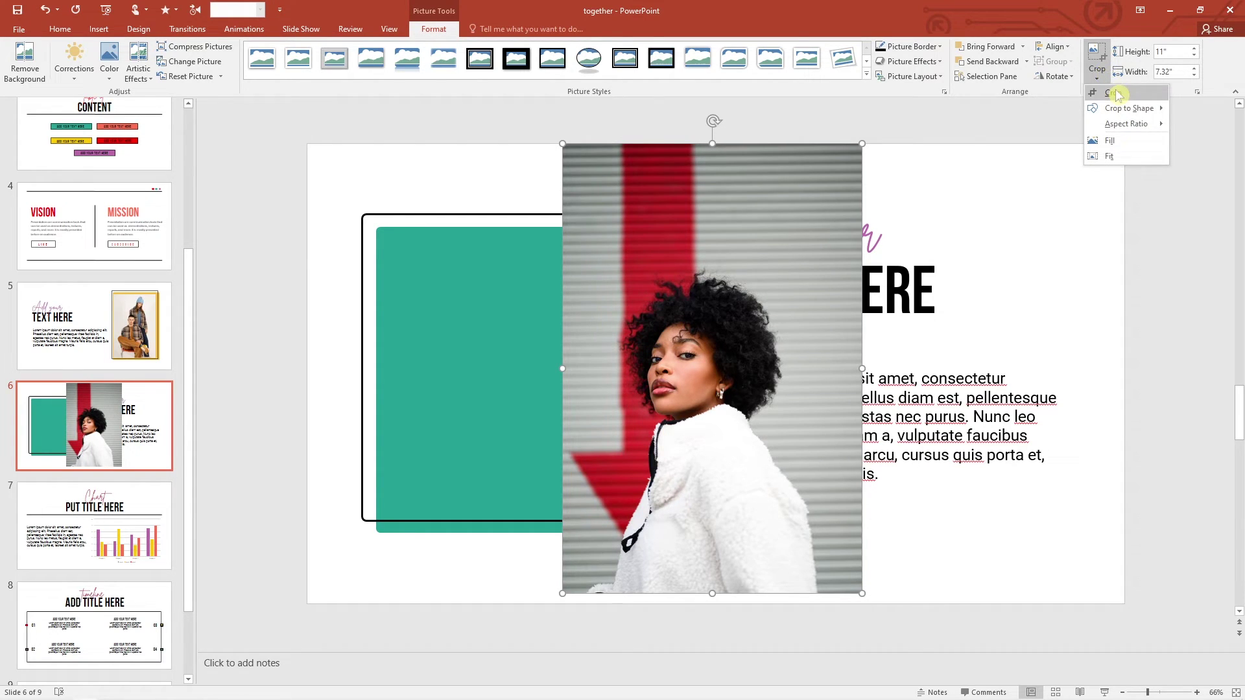
left_click(1113, 92)
left_click(1096, 73)
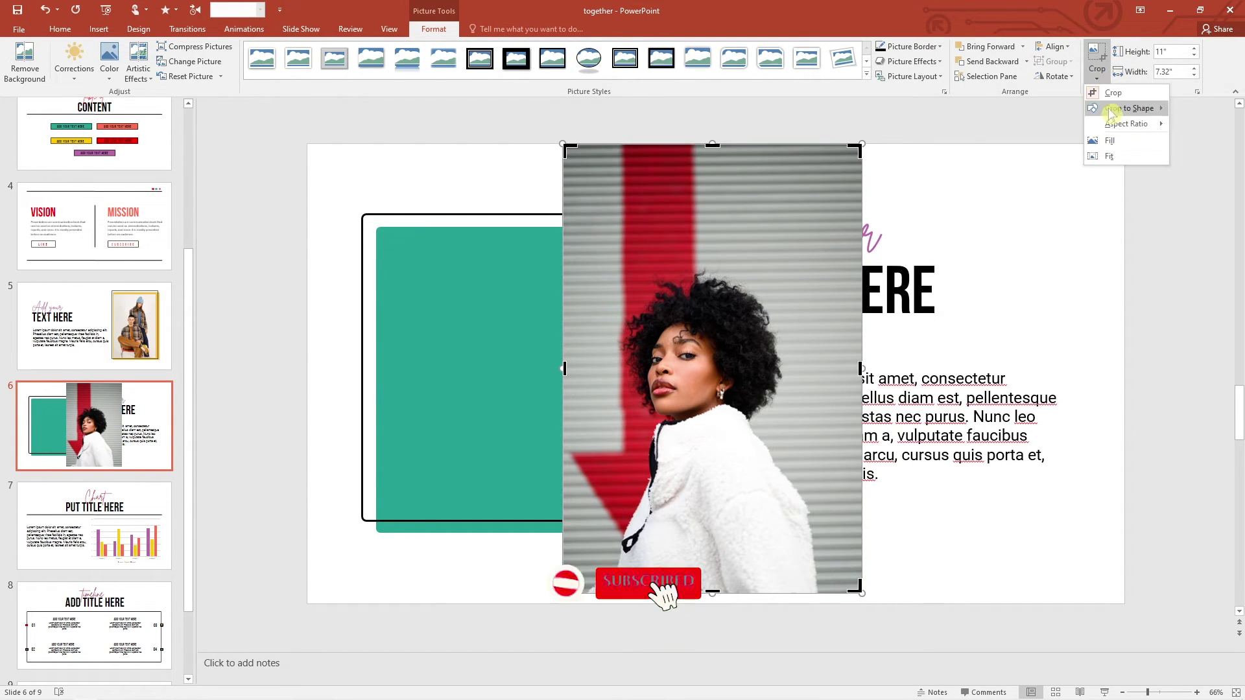
mouse_move(1126, 124)
left_click(1195, 141)
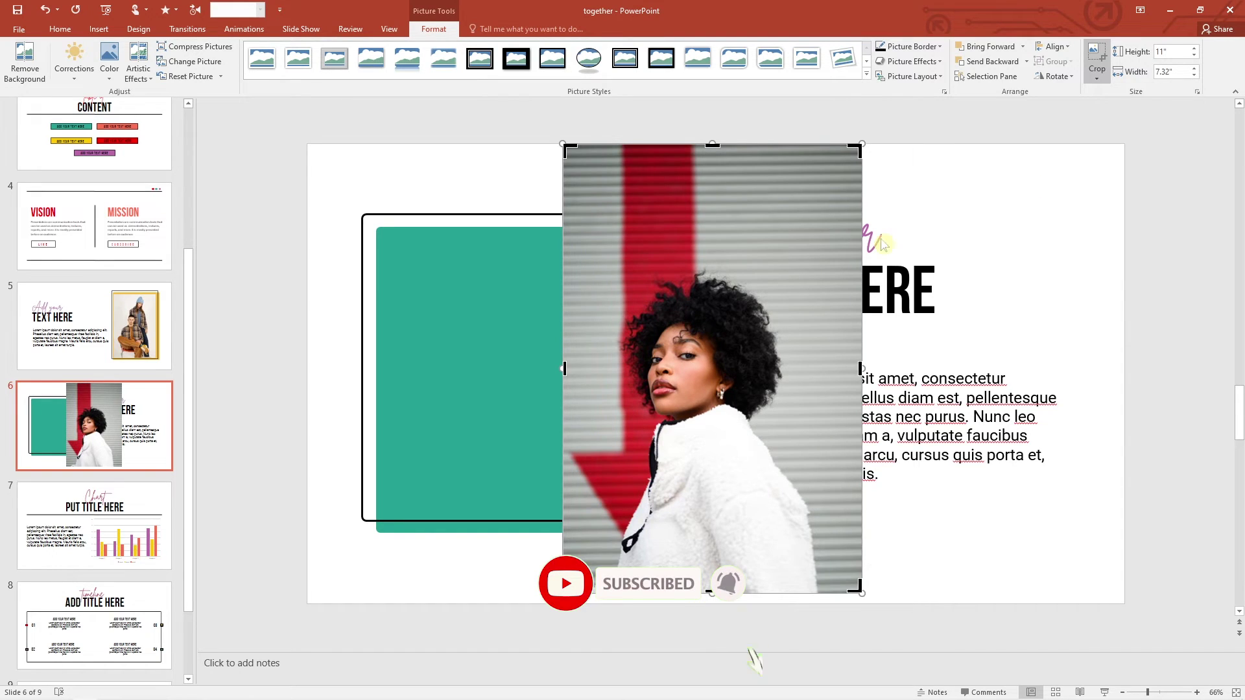
mouse_move(748, 343)
left_mouse_down()
mouse_move(748, 313)
mouse_move(559, 347)
mouse_move(532, 334)
left_mouse_up()
left_click(1070, 258)
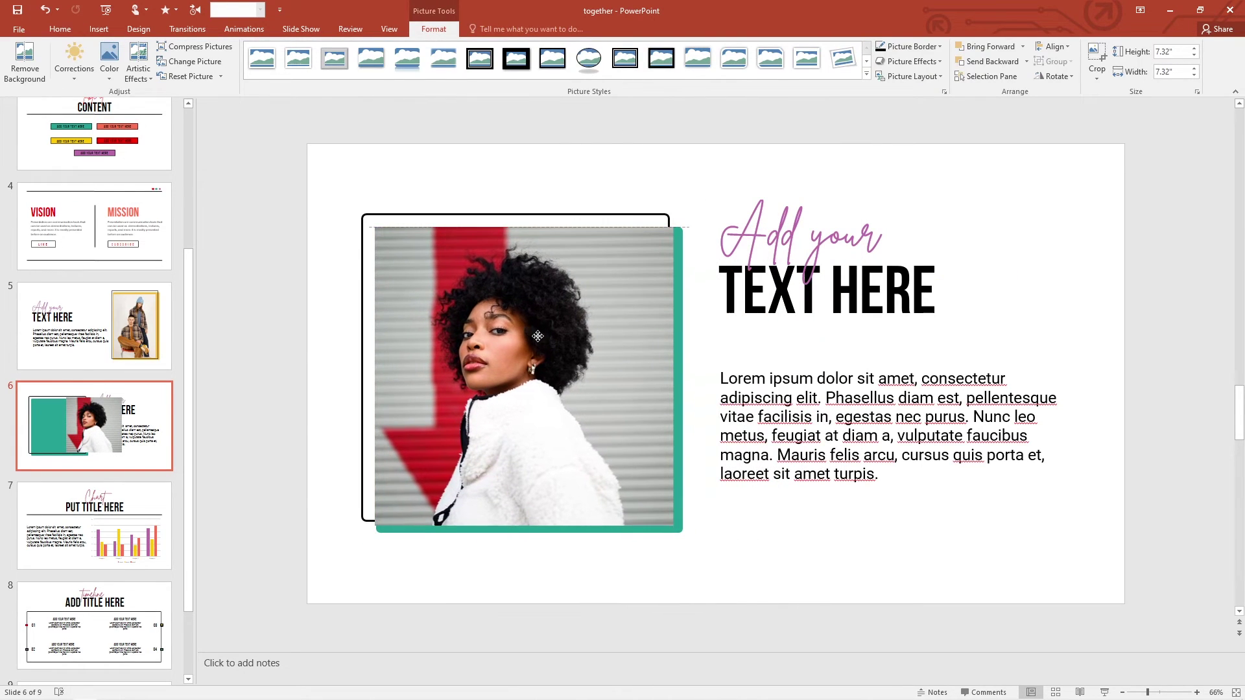
left_click_drag(374, 224, 399, 251)
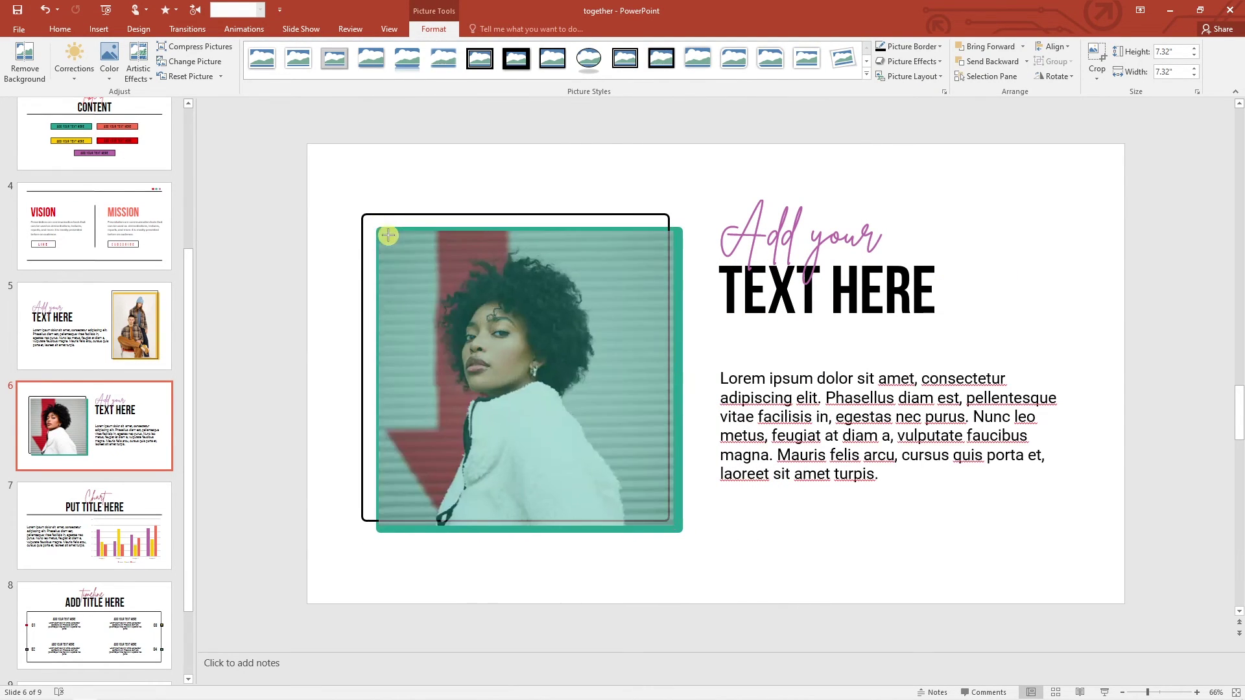
left_click_drag(509, 332, 490, 315)
Move the teal rectangle slightly up-left so it sits evenly behind the square photo
left_click(677, 531)
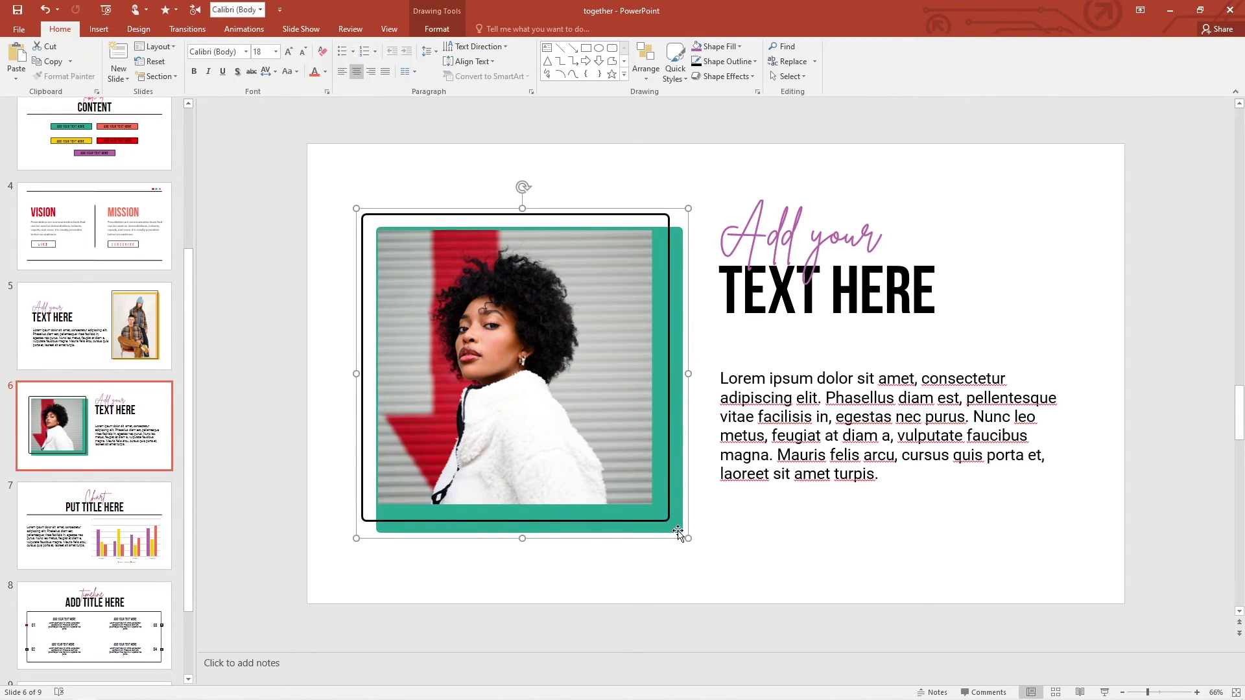
left_click(677, 531)
left_click_drag(678, 529, 669, 523)
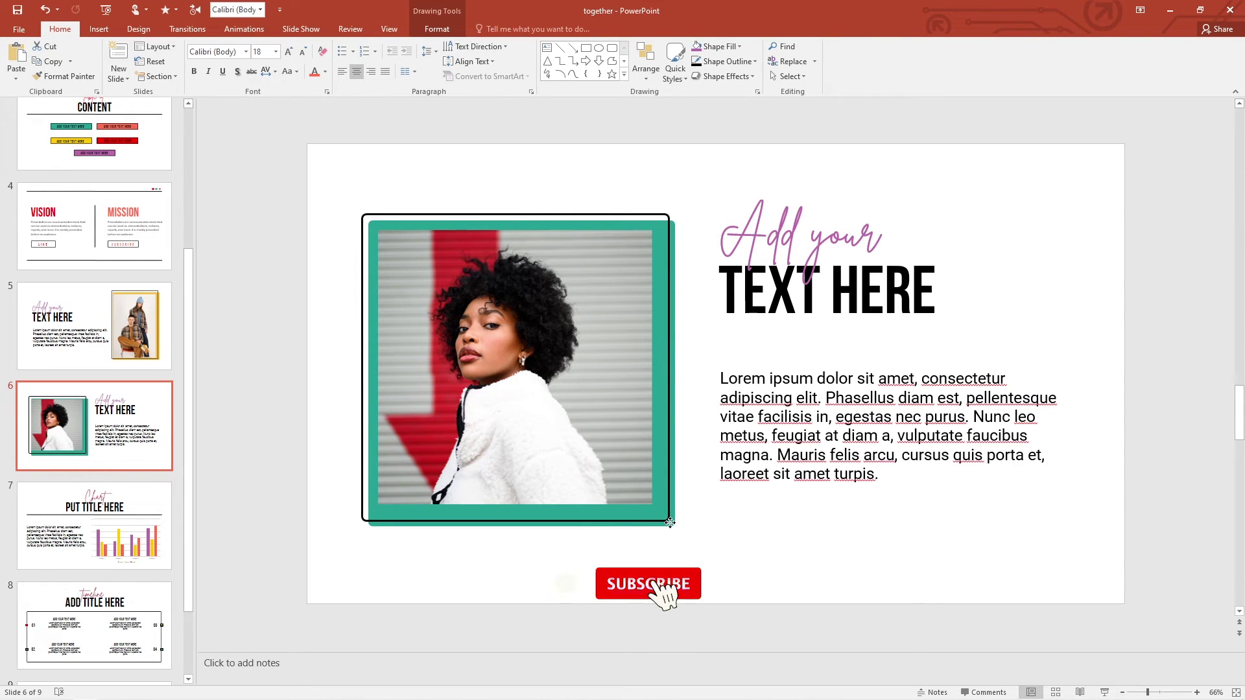
left_click(1060, 322)
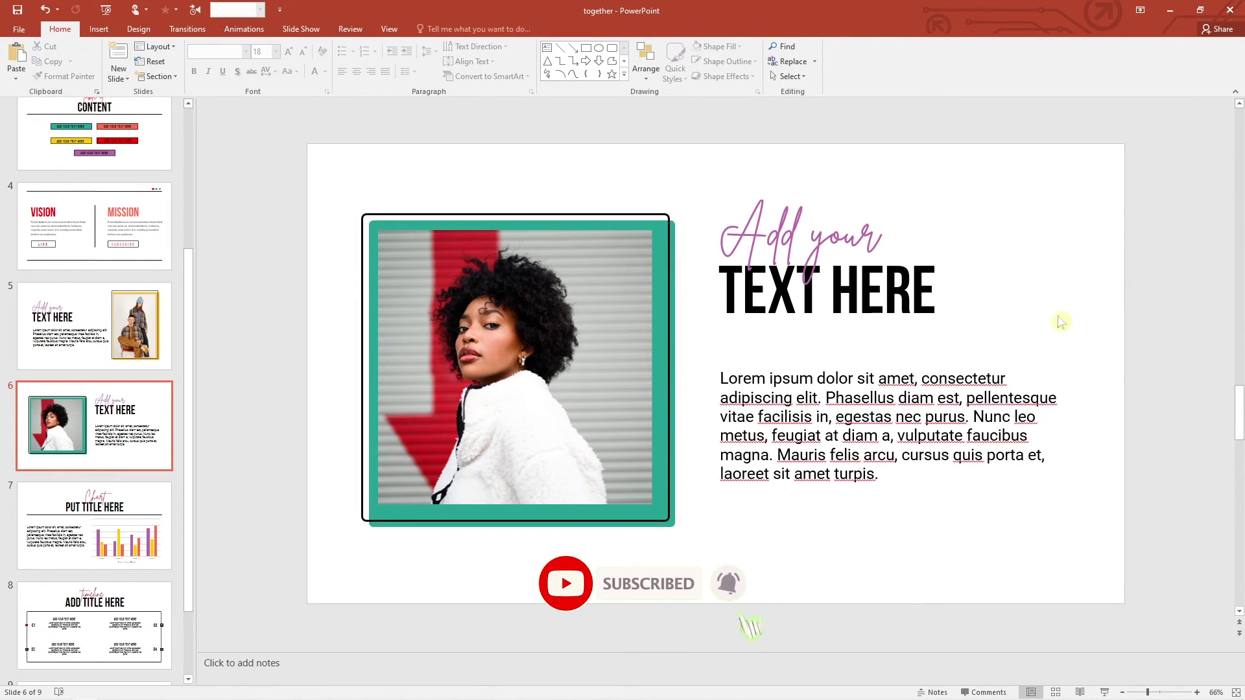